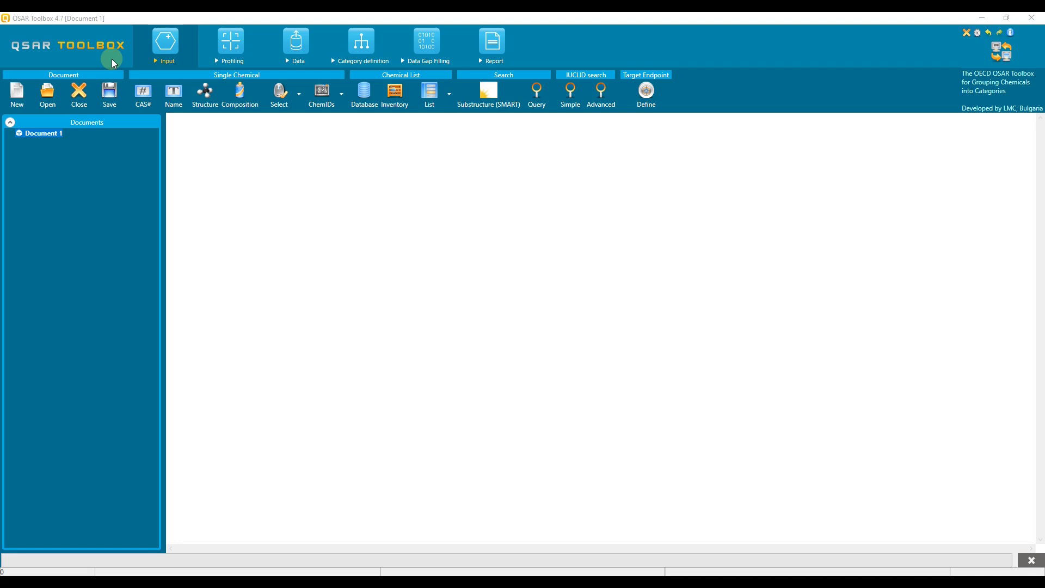
# Step: Open the Profiling module and enlarge the Metabolism/Transformations list to show every source
pyautogui.click(232, 57)
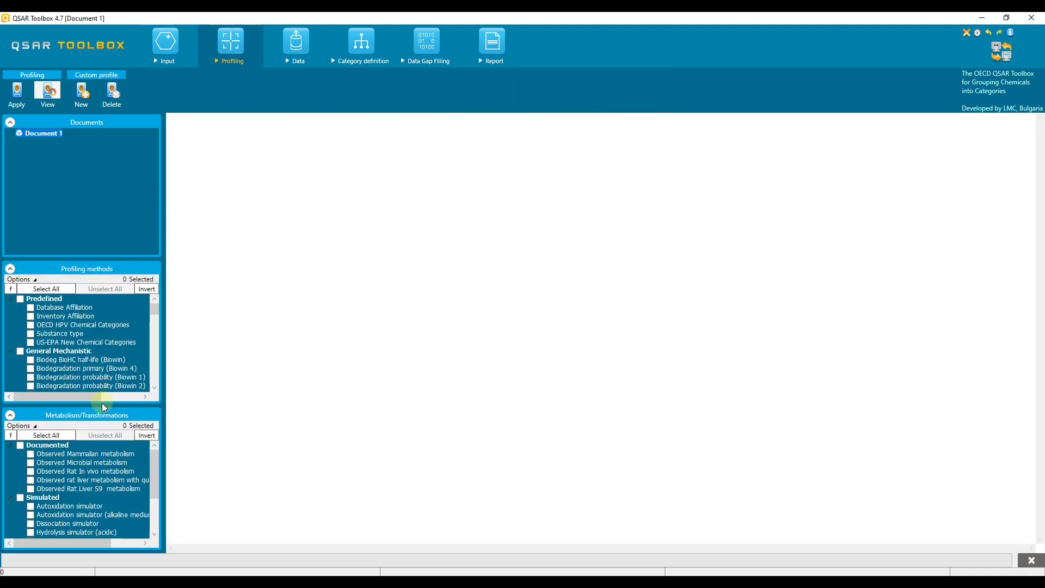
pyautogui.moveTo(102, 404); pyautogui.dragTo(101, 345)
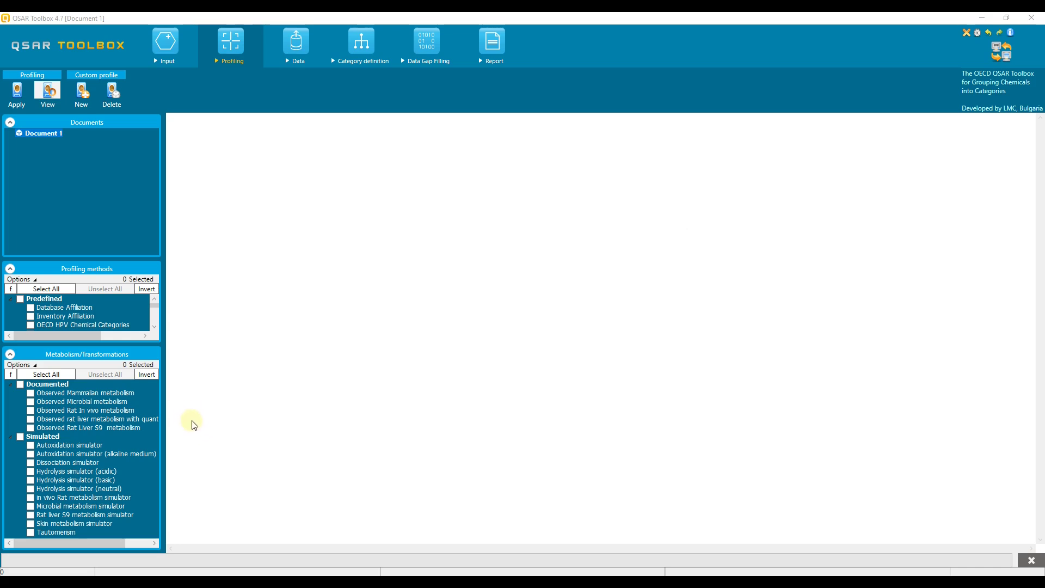
# Step: Download Public MetaPath Db_EFSA project v3.MTB from the EFSA MetaPath Zenodo record
pyautogui.click(217, 574)
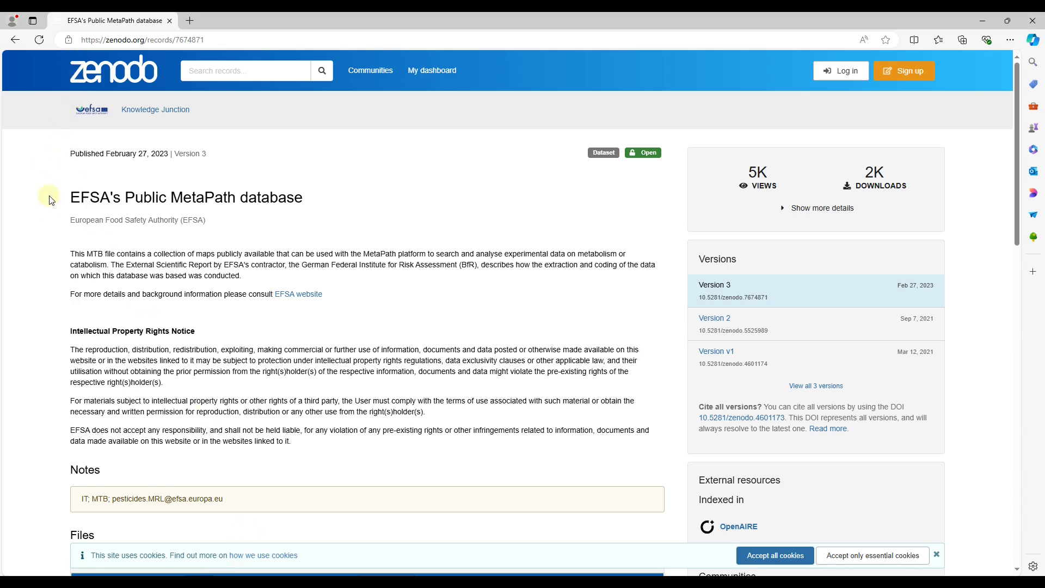
pyautogui.scroll(-6, 46, 356)
pyautogui.scroll(-5, 47, 357)
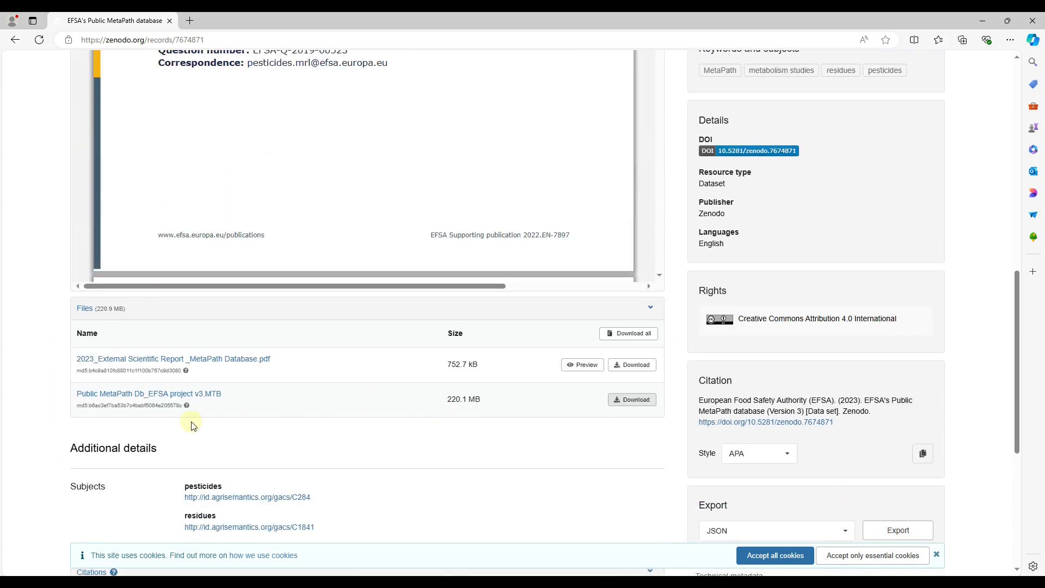
pyautogui.click(638, 401)
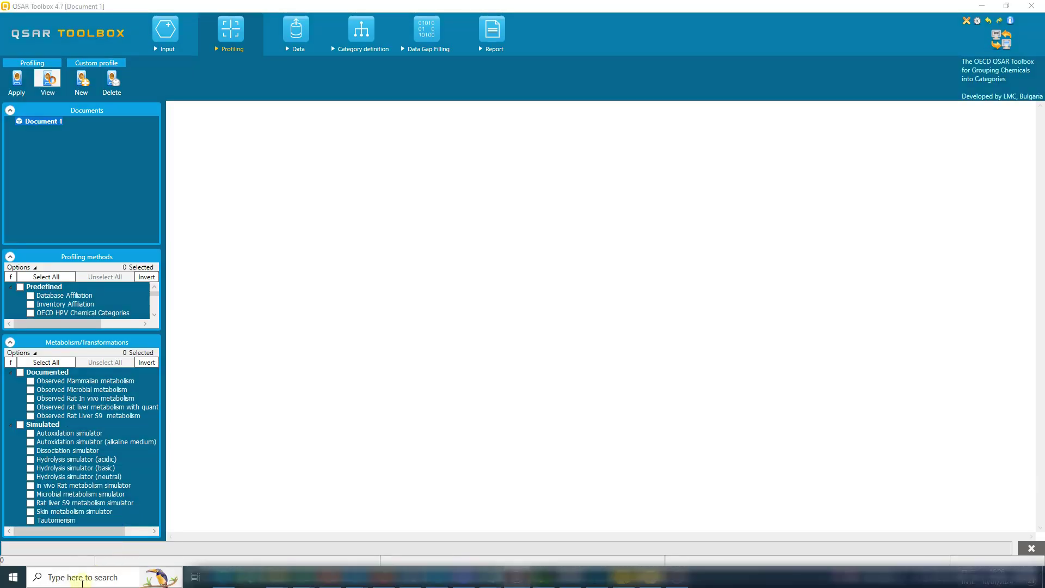
# Step: Launch the QSAR Toolbox Addin Packager from Windows search
pyautogui.click(86, 578)
pyautogui.rightClick(86, 578)
pyautogui.click(85, 548)
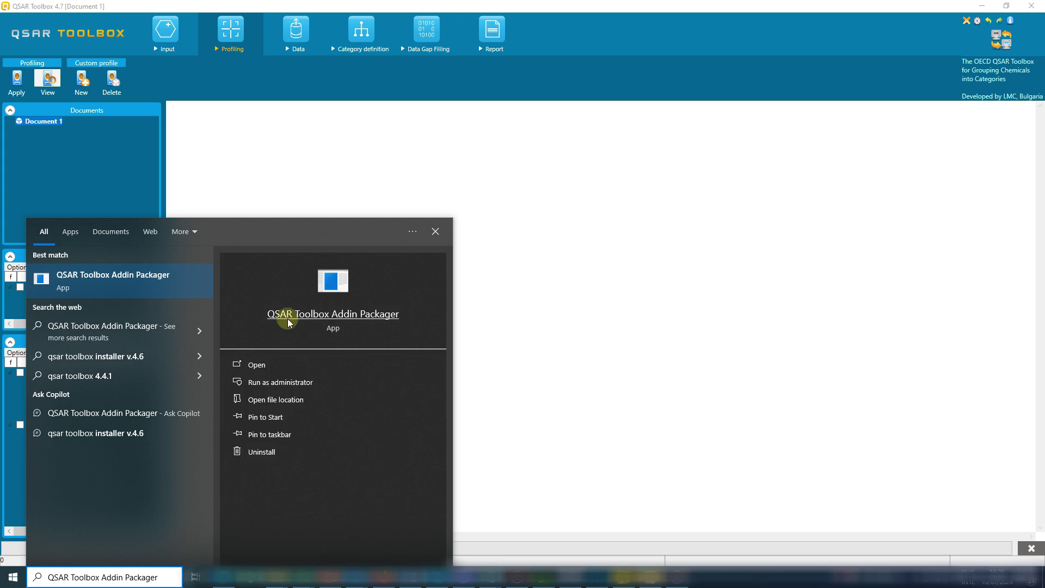
pyautogui.click(349, 316)
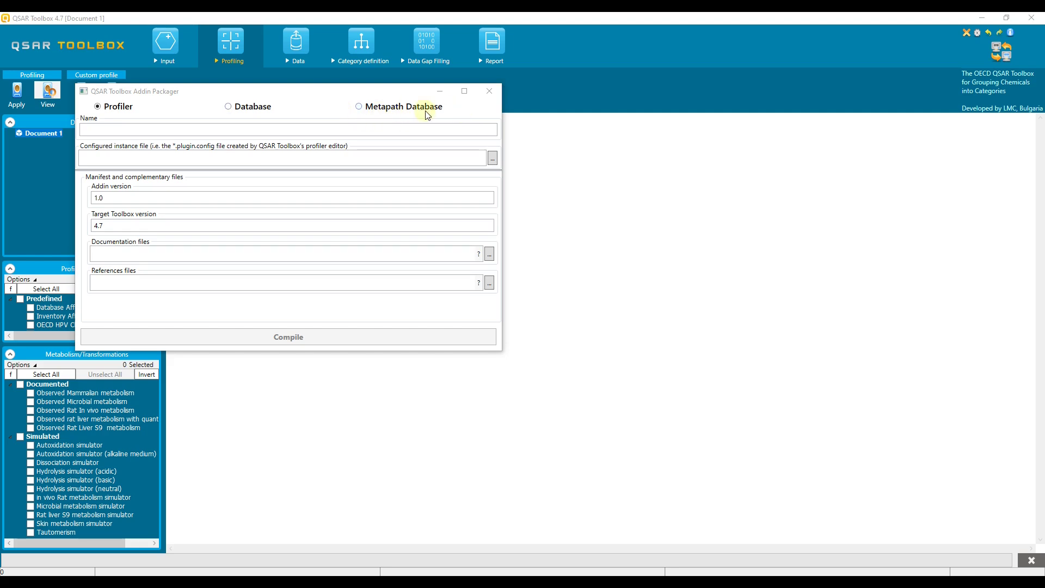
# Step: Choose a Metapath Database add-in from the MTB file, named 'Public EFSA Metapath database'
pyautogui.click(359, 106)
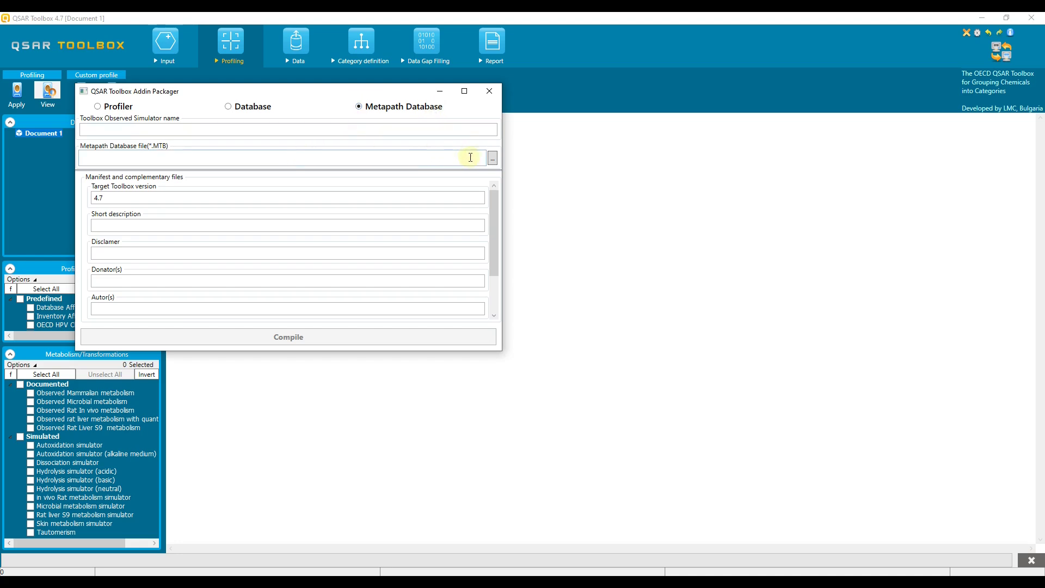
pyautogui.click(493, 158)
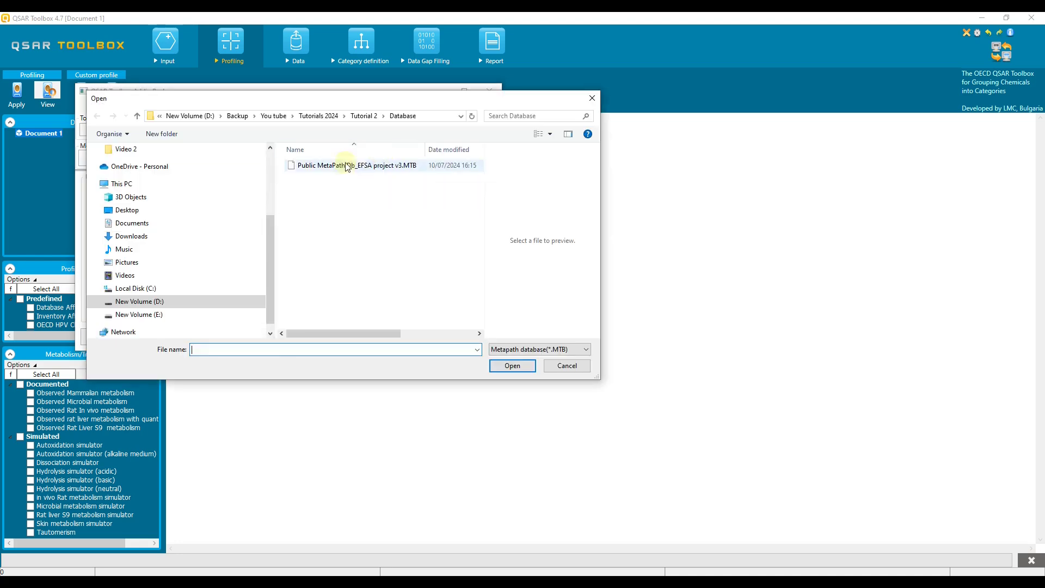
pyautogui.click(345, 168)
pyautogui.click(526, 365)
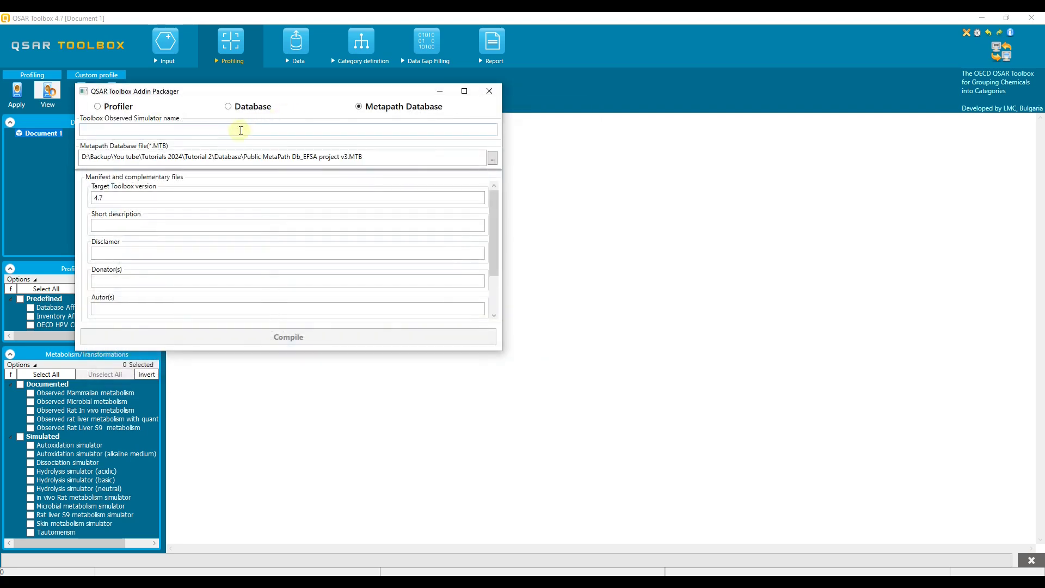
pyautogui.rightClick(205, 130)
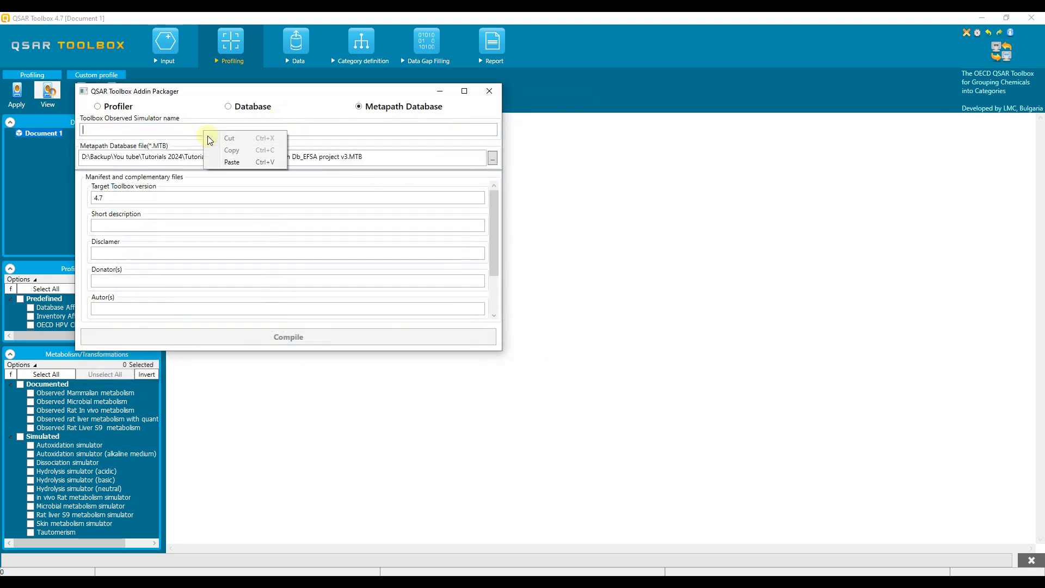
pyautogui.click(228, 161)
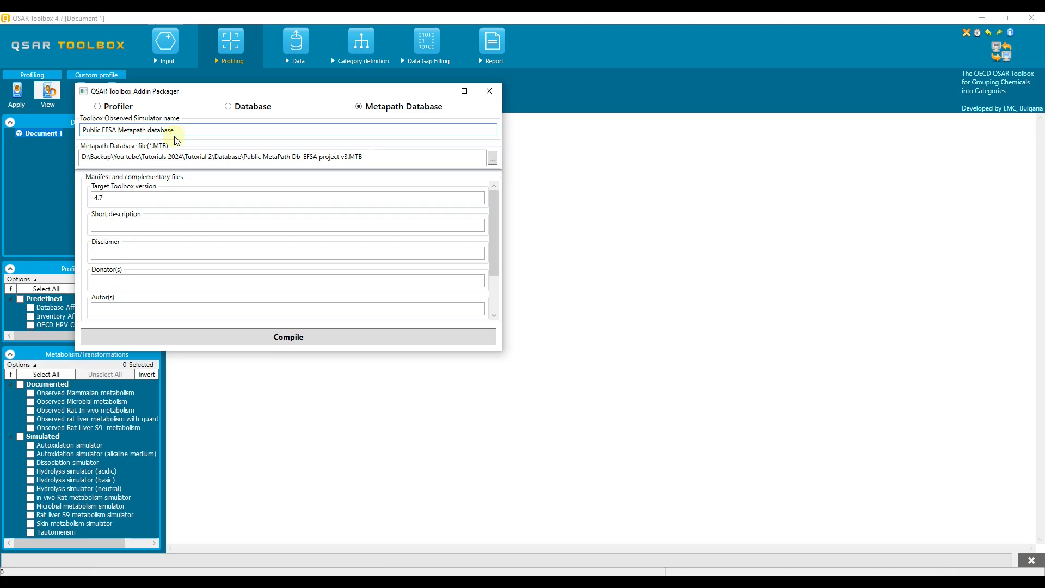
# Step: Compile the add-in and save it as 'Public EFSA Metapath for Toolbox.tbaddin'
pyautogui.click(286, 342)
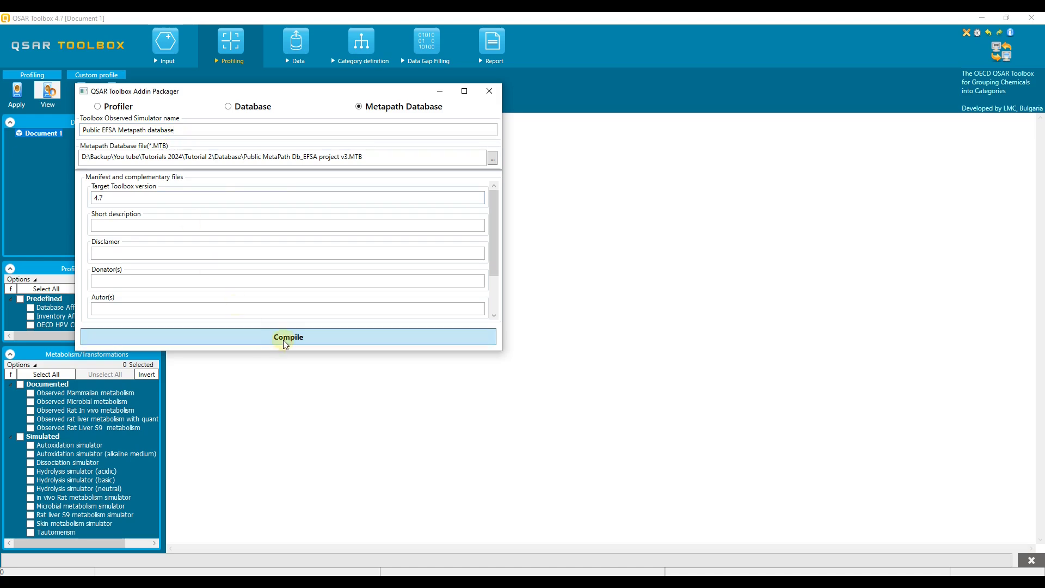
pyautogui.click(284, 342)
pyautogui.rightClick(187, 329)
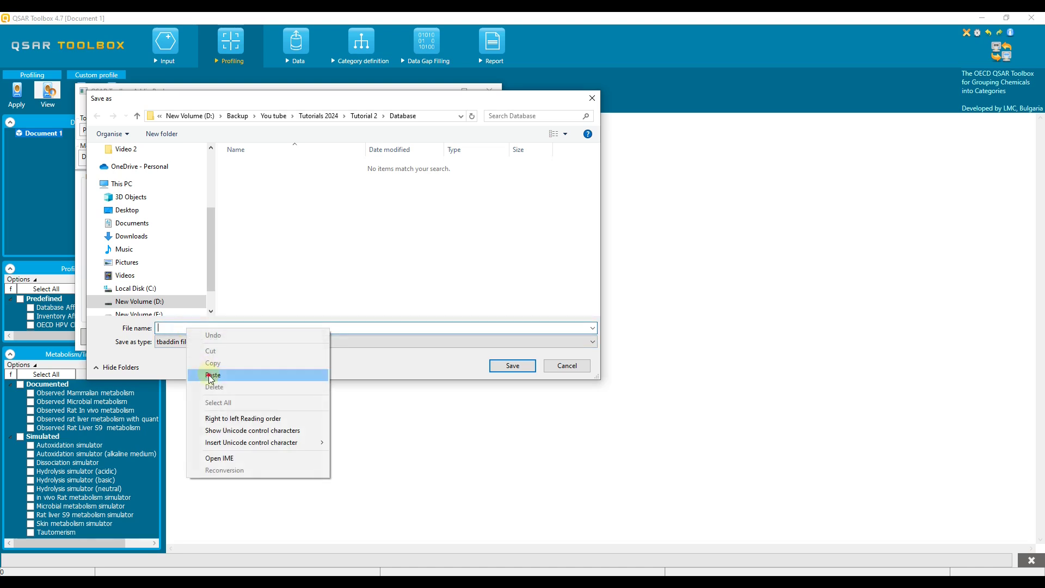
pyautogui.click(211, 374)
pyautogui.click(513, 365)
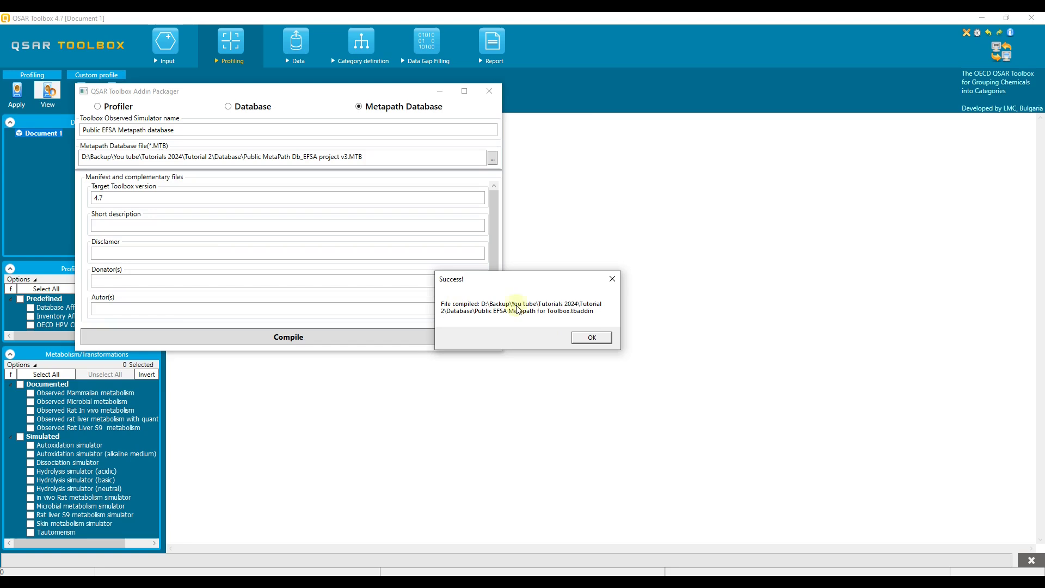
pyautogui.click(592, 339)
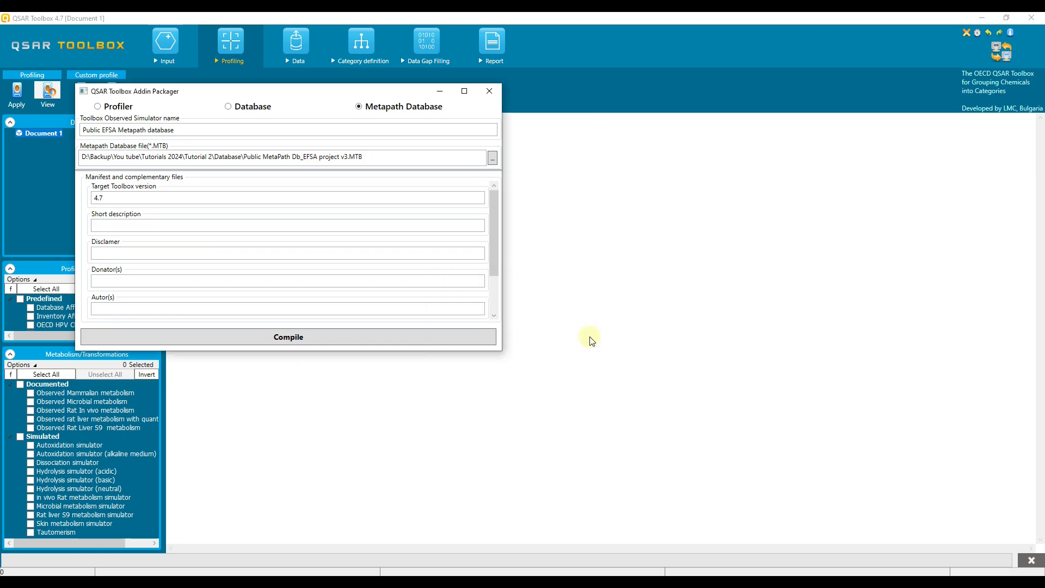
# Step: Close the Addin Packager and launch the QSAR Toolbox 4.7 Repository Client via 'repo' search
pyautogui.hotkey('alt', 'F4')
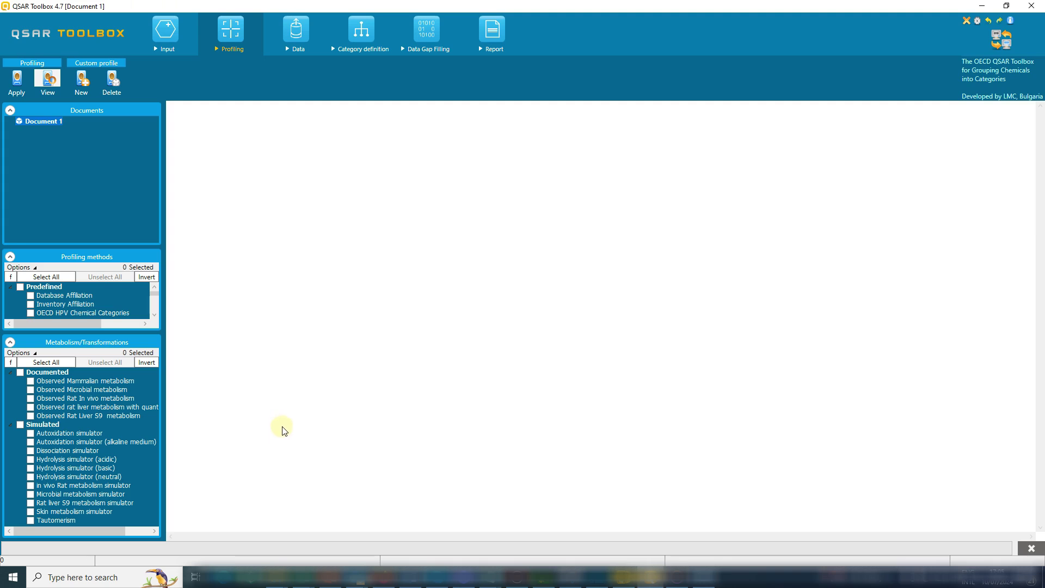
pyautogui.click(82, 578)
pyautogui.write('repo')
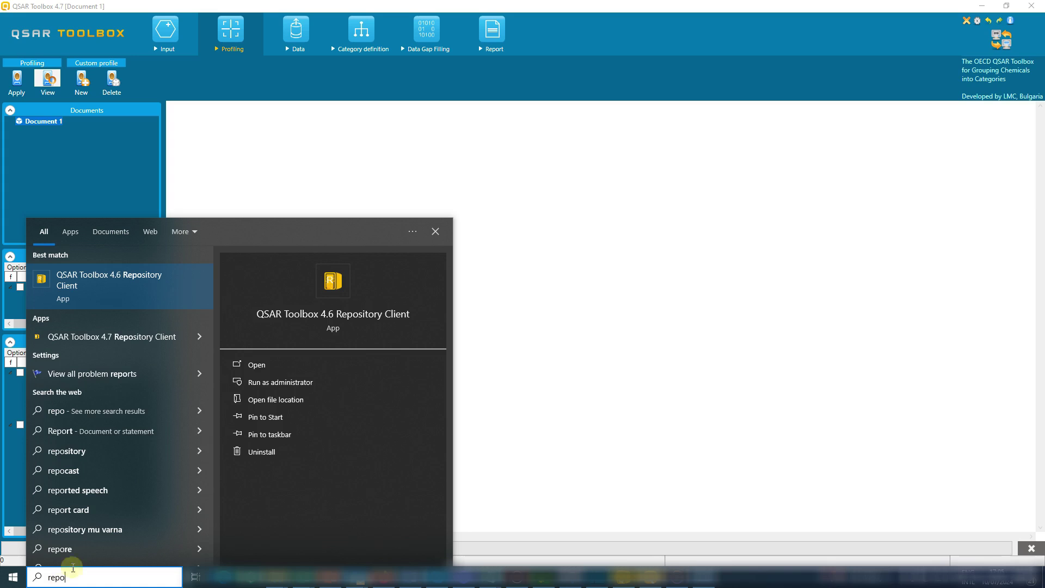
pyautogui.click(126, 337)
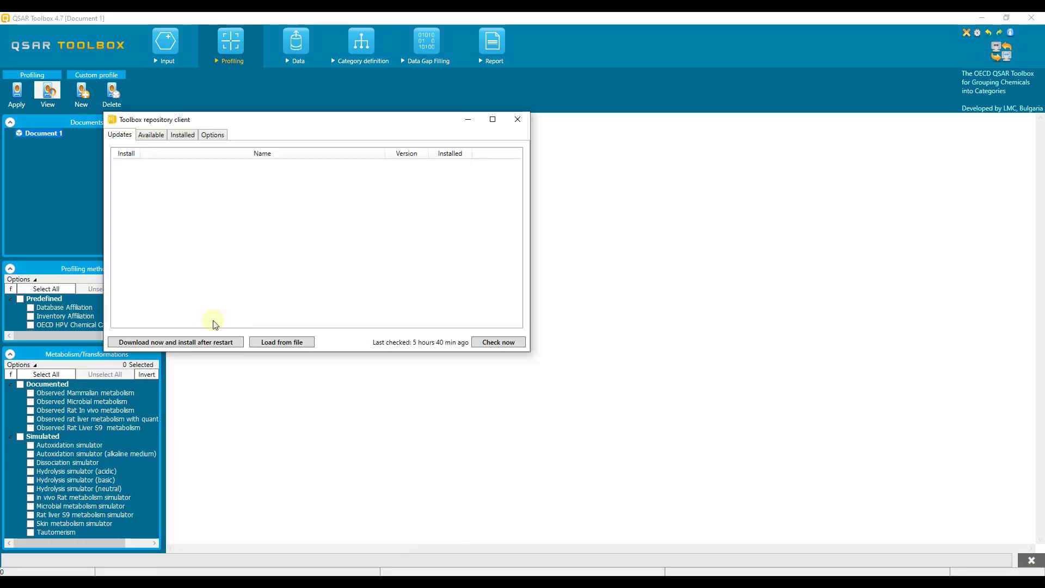
# Step: Load the Public EFSA Metapath for Toolbox add-in from the Database folder
pyautogui.click(283, 344)
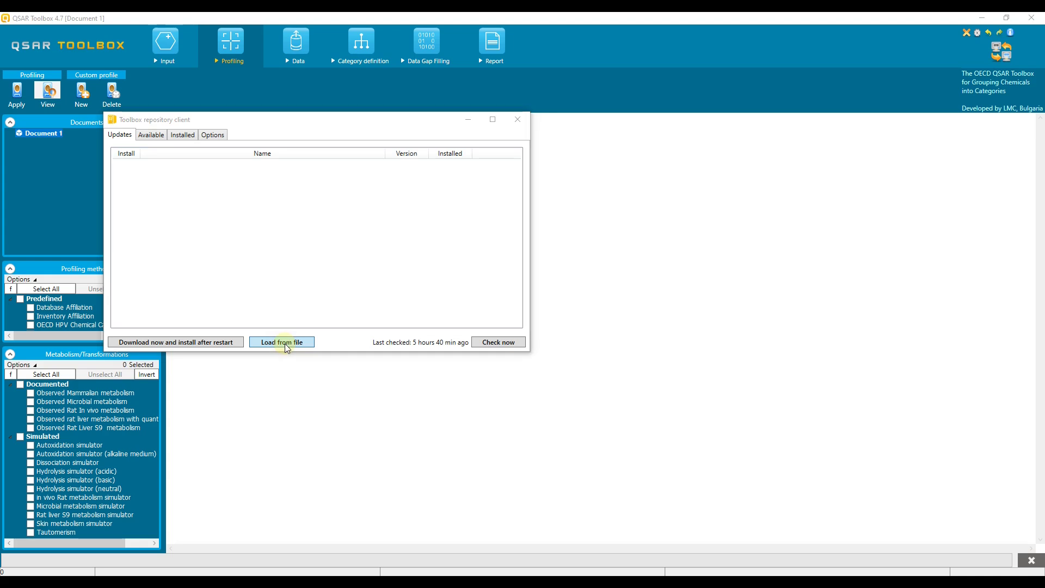
pyautogui.click(262, 261)
pyautogui.doubleClick(364, 204)
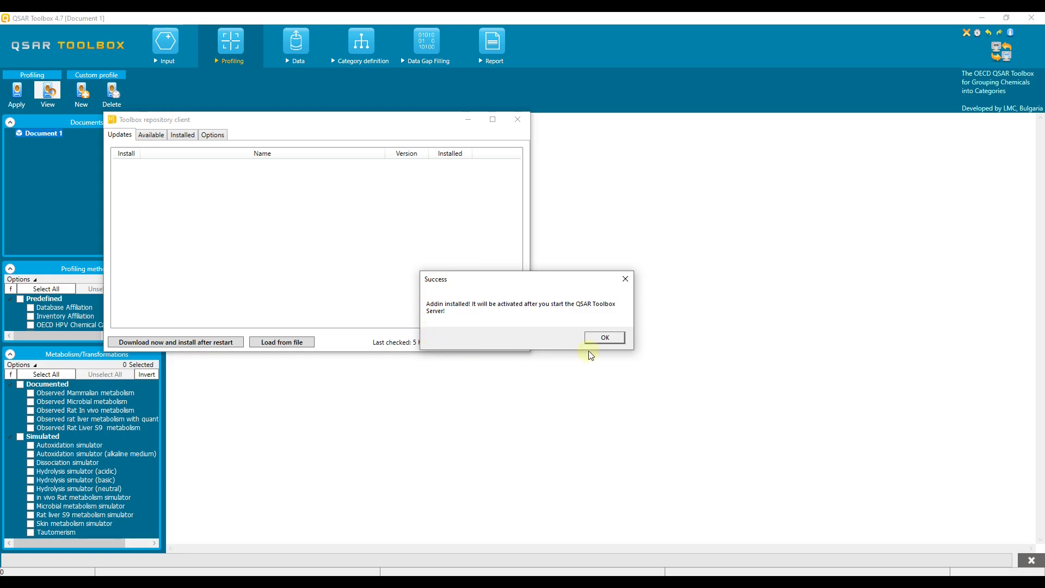
# Step: Dismiss the install message and accept converting the EFSA MetaPath database to version 3.4.2
pyautogui.press('Return')
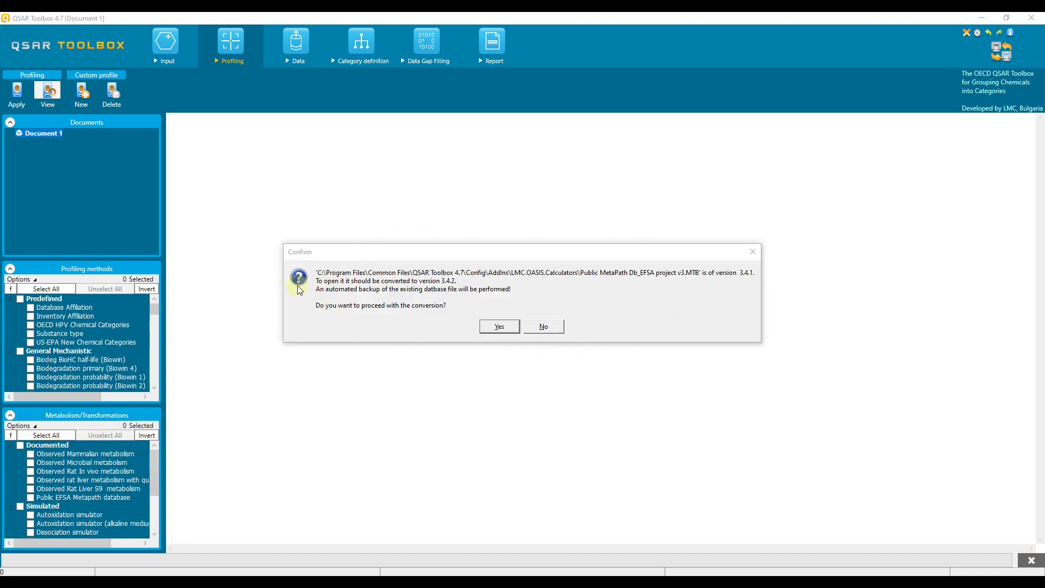
pyautogui.click(498, 329)
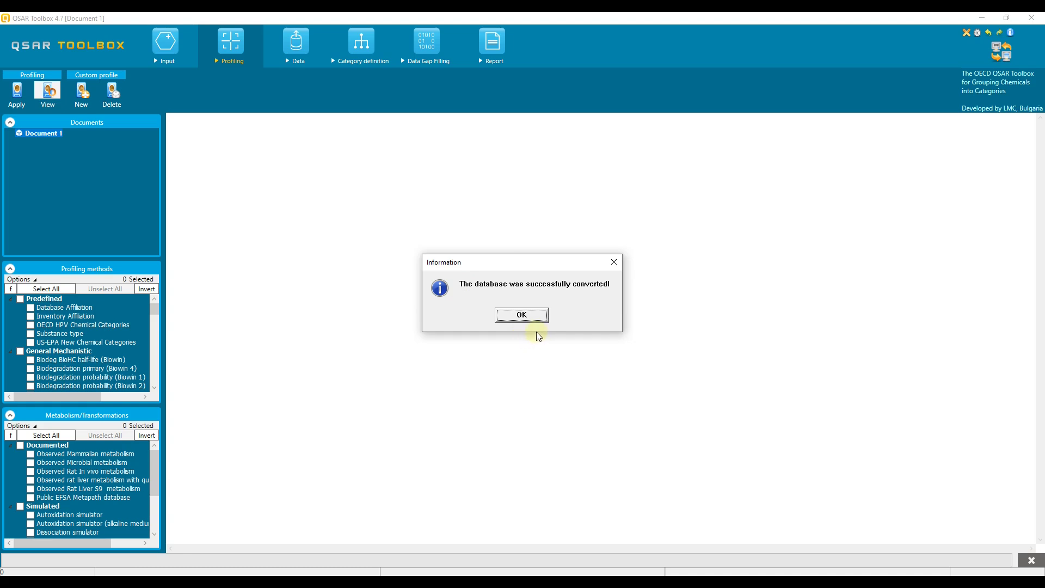
pyautogui.click(521, 315)
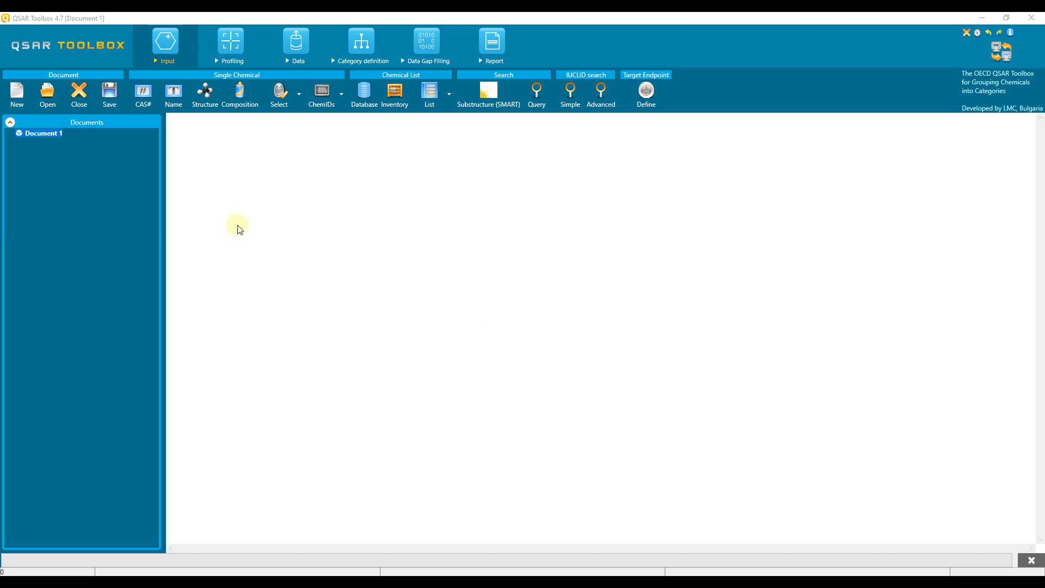
# Step: Load spiroxamine as the target by exact-match name search
pyautogui.click(175, 98)
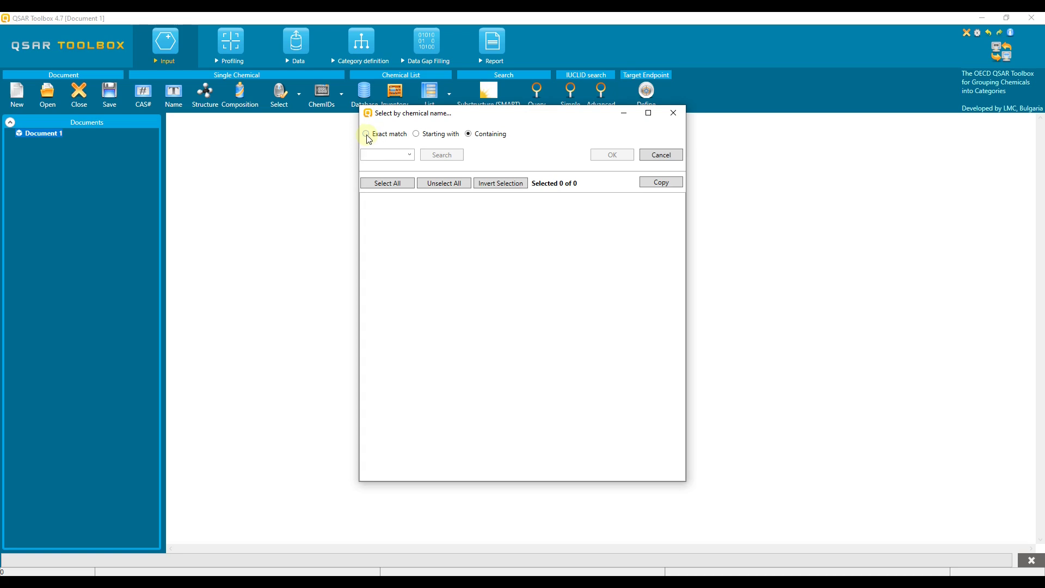
pyautogui.click(367, 134)
pyautogui.rightClick(373, 155)
pyautogui.click(390, 194)
pyautogui.click(439, 159)
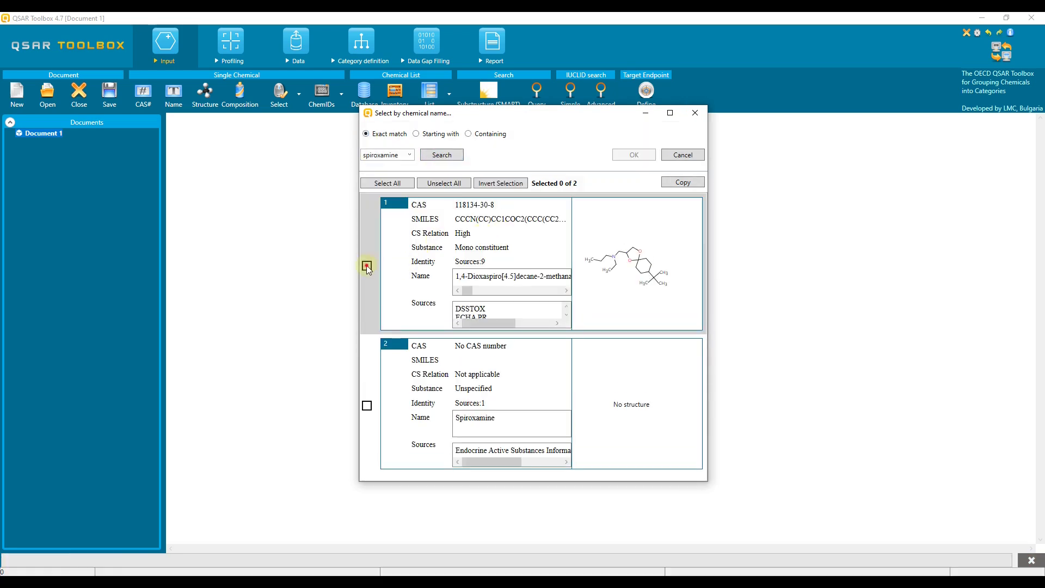
pyautogui.click(367, 266)
pyautogui.click(632, 155)
# Step: Profile spiroxamine with the Public EFSA Metapath database, yielding 42 metabolites
pyautogui.click(231, 60)
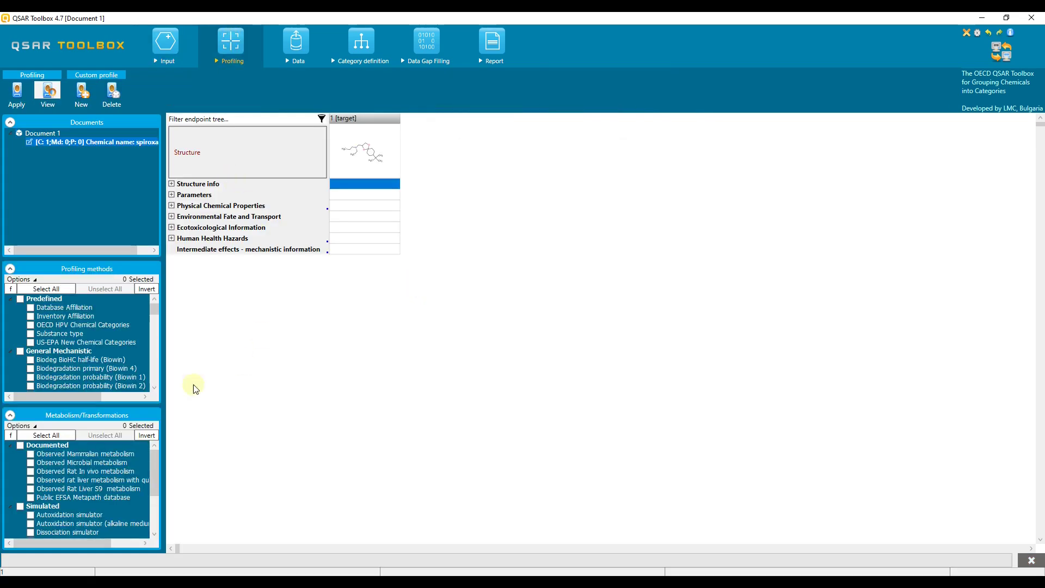
pyautogui.click(30, 498)
pyautogui.click(19, 104)
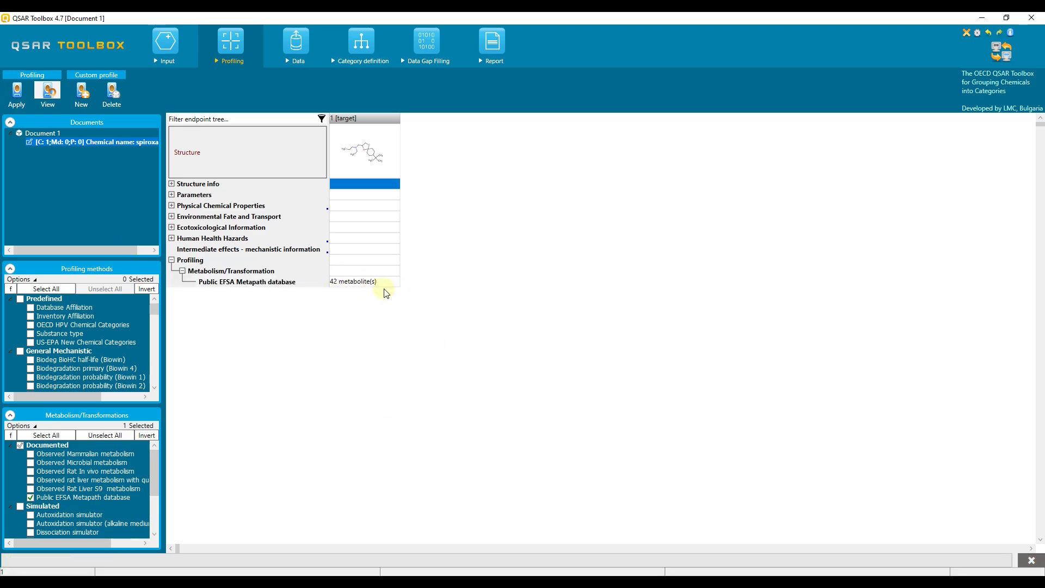
# Step: Open and enlarge the gallery of 42 spiroxamine metabolites, then close it
pyautogui.doubleClick(370, 282)
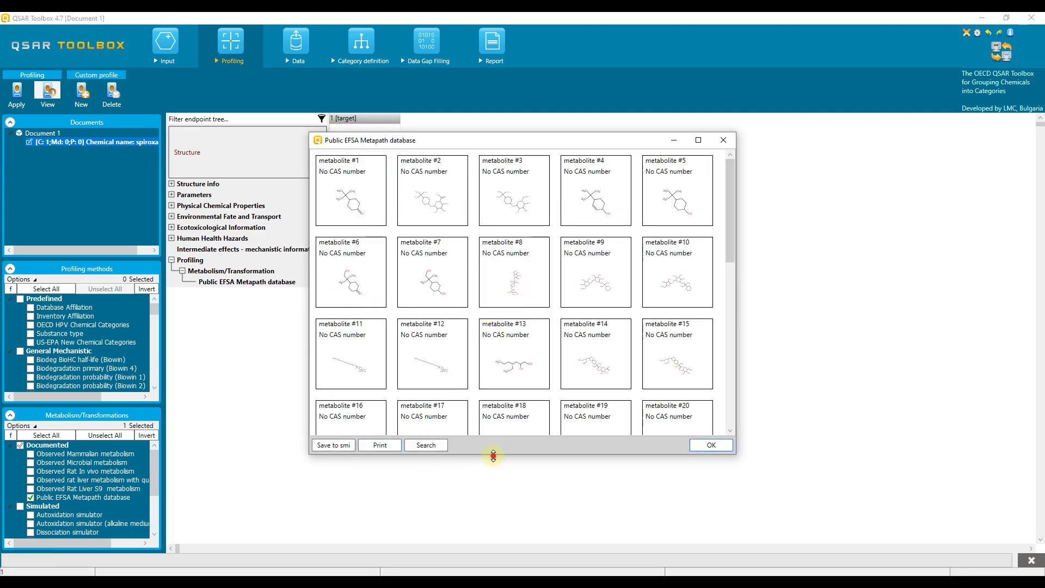
pyautogui.moveTo(495, 454); pyautogui.dragTo(497, 527)
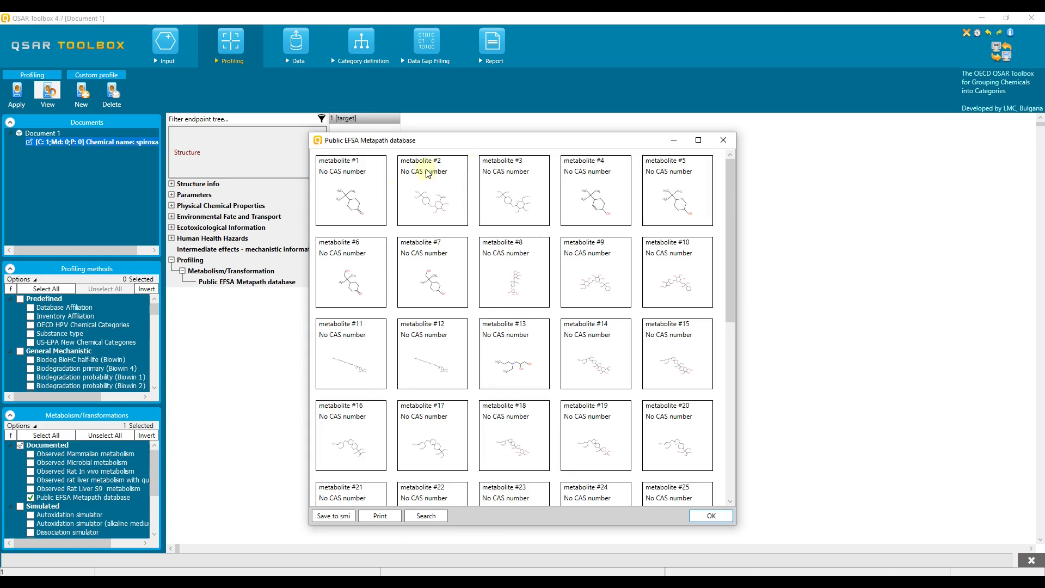
pyautogui.press('Escape')
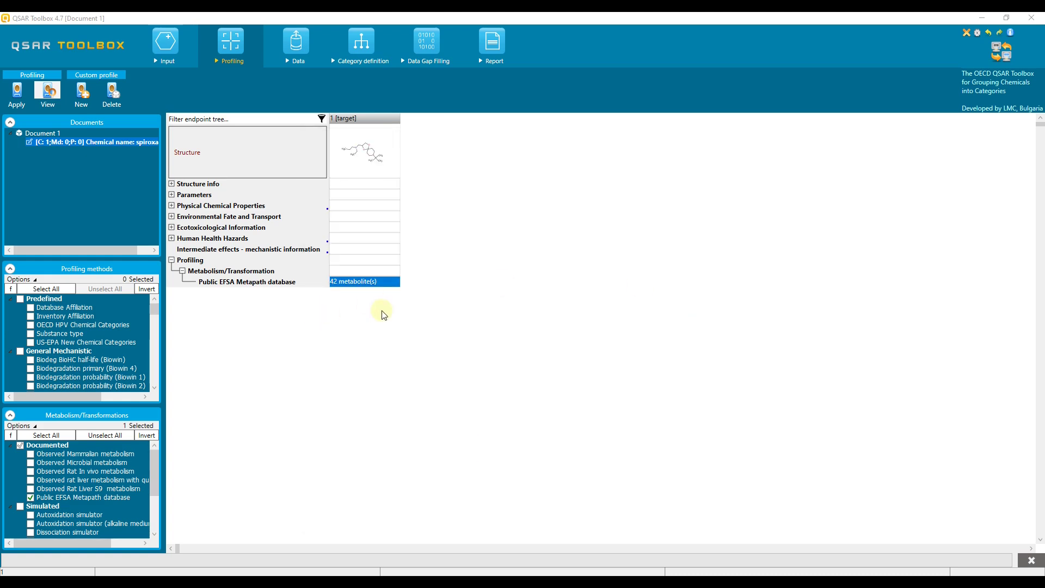
# Step: Show the Public EFSA Metapath metabolic maps for the 42-metabolite result
pyautogui.rightClick(386, 283)
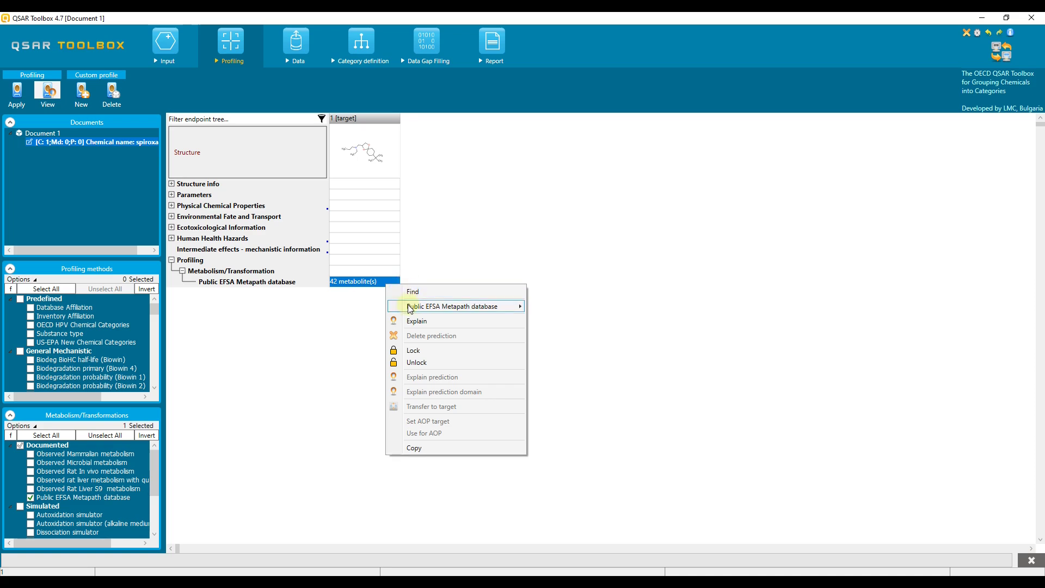
pyautogui.moveTo(410, 308)
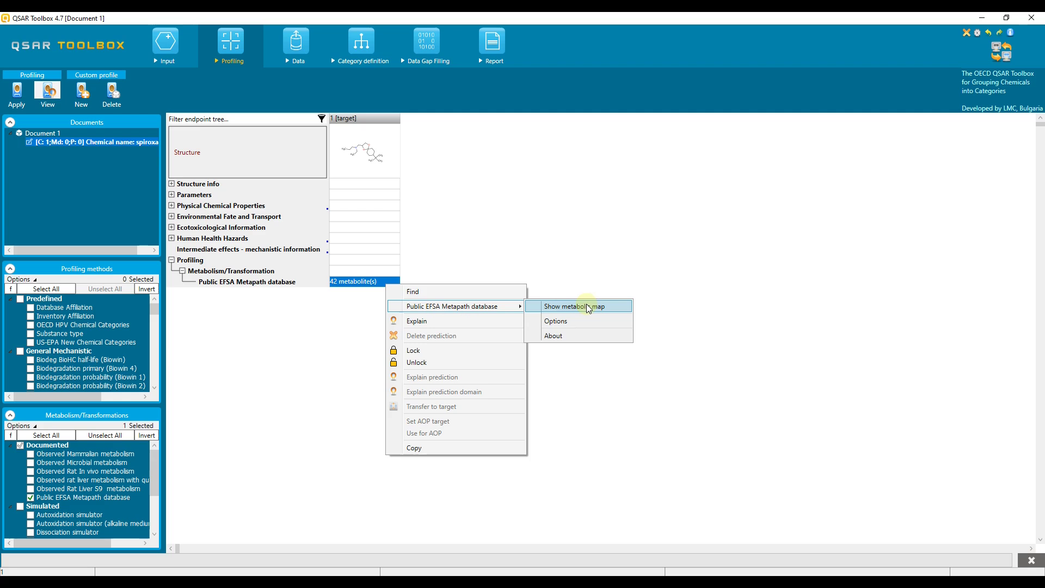
pyautogui.click(612, 306)
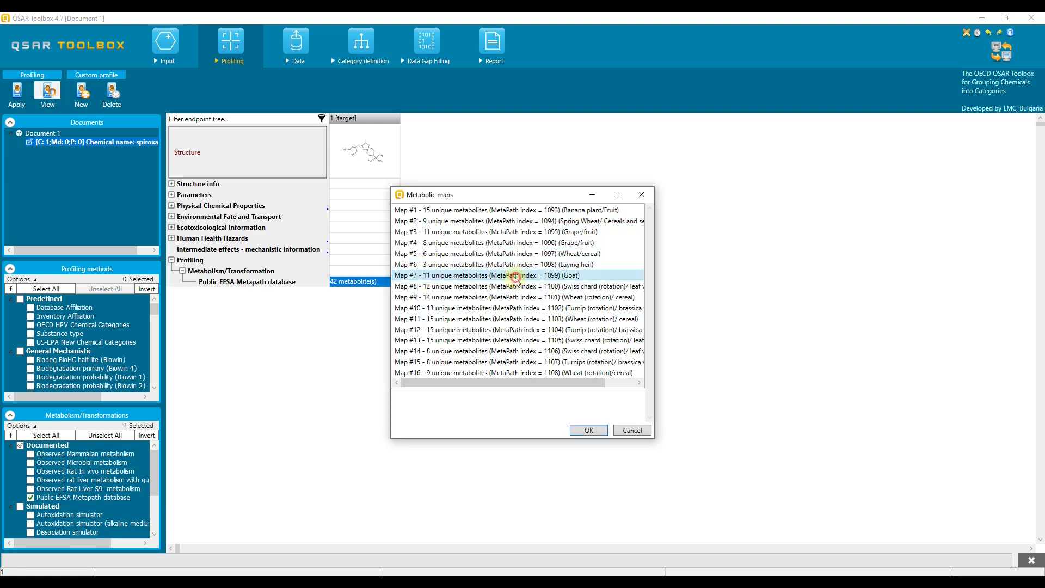
# Step: Open the Goat metabolite tree and inspect spiroxamine and an intermediate metabolite
pyautogui.click(557, 277)
pyautogui.click(589, 430)
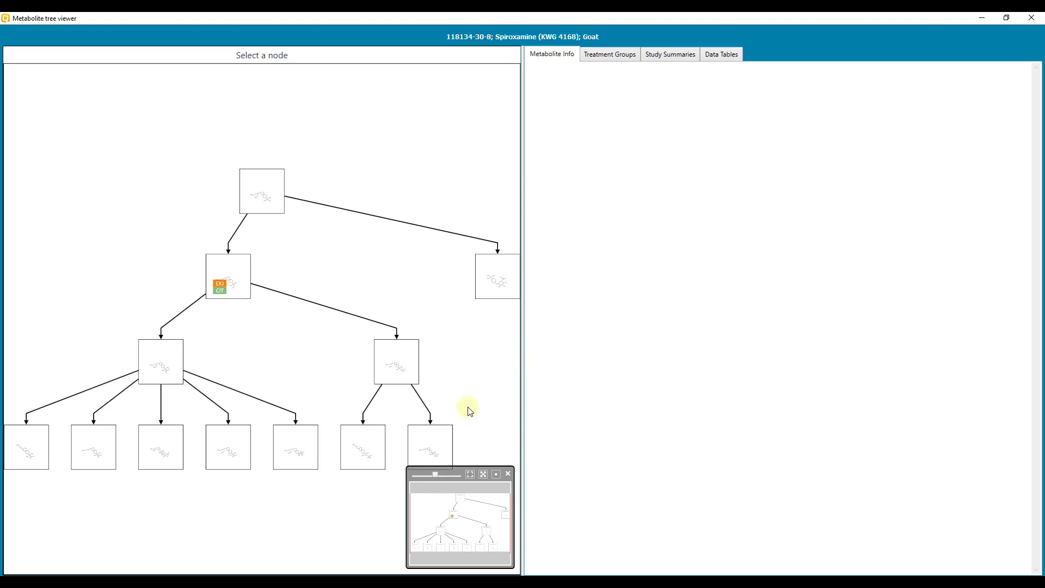
pyautogui.click(266, 208)
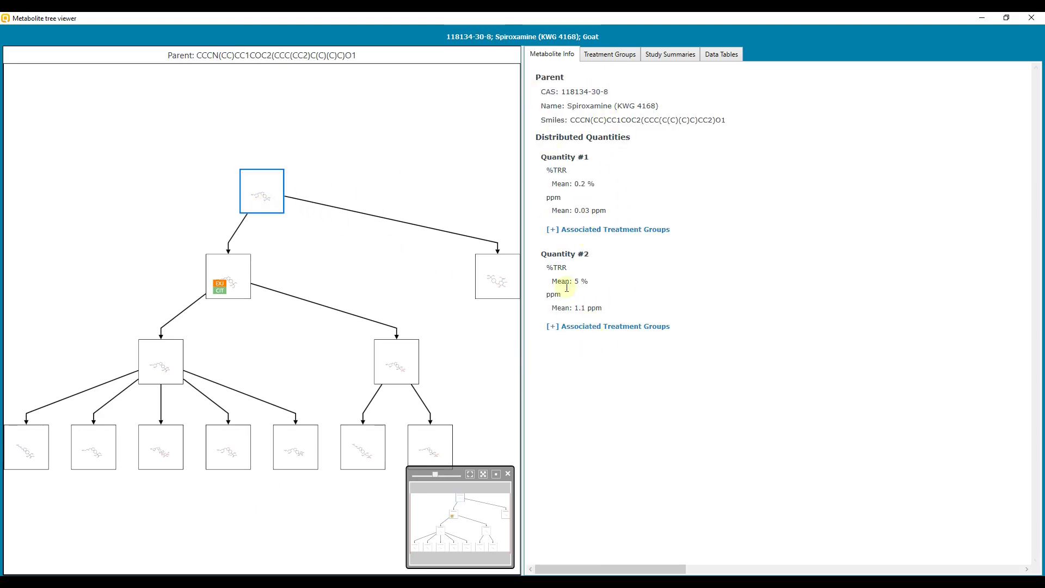
pyautogui.click(228, 276)
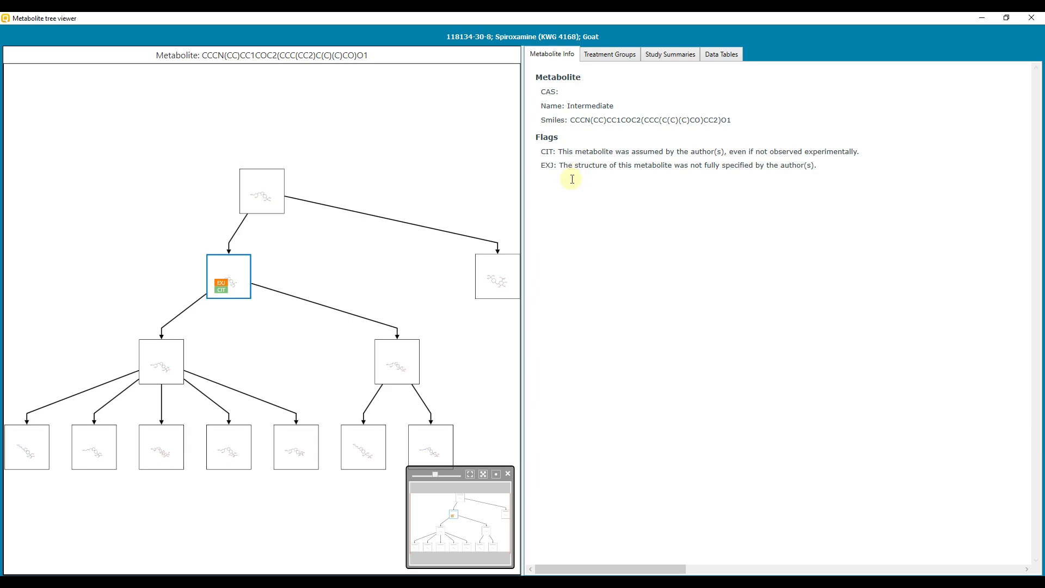
# Step: Review the Fat and Kidney entries under Treatment Groups
pyautogui.click(612, 55)
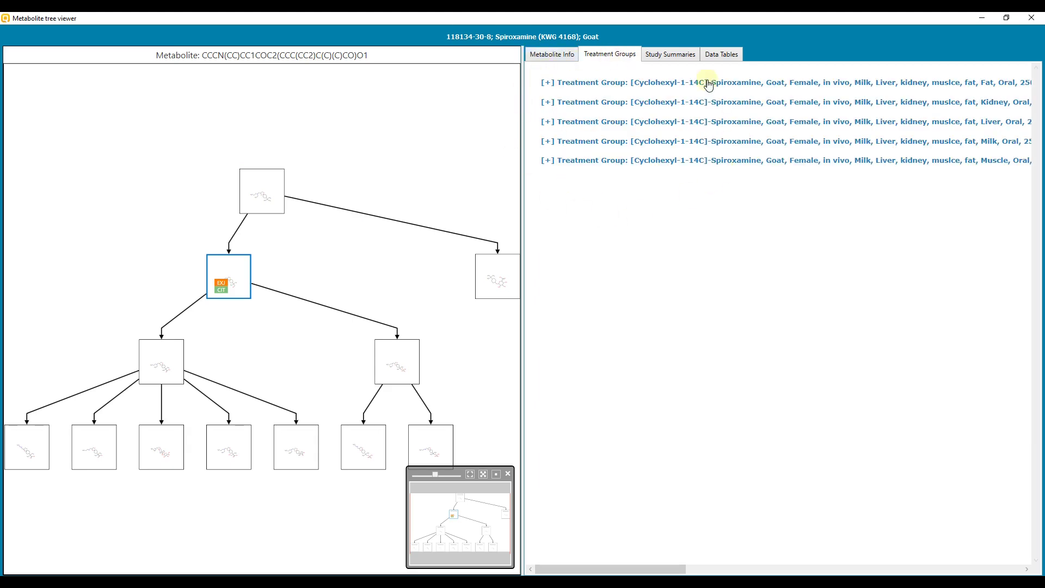
pyautogui.click(547, 84)
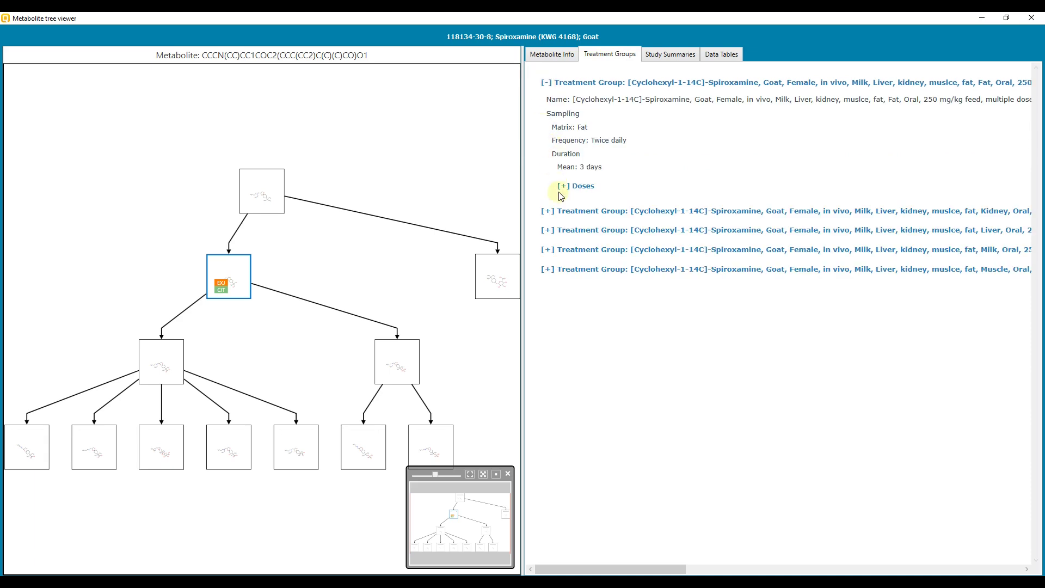
pyautogui.click(547, 86)
pyautogui.click(549, 103)
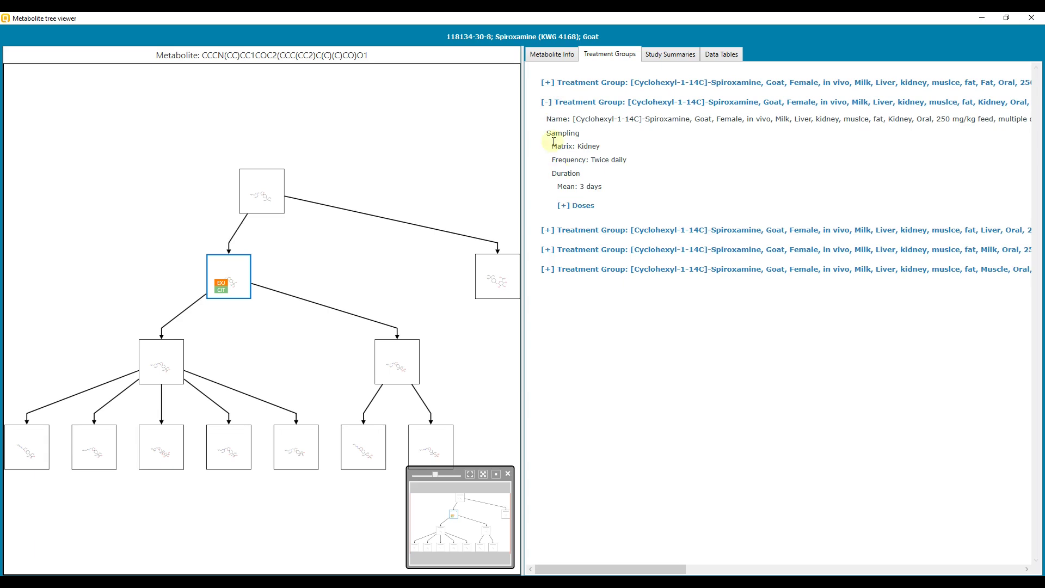
pyautogui.click(548, 102)
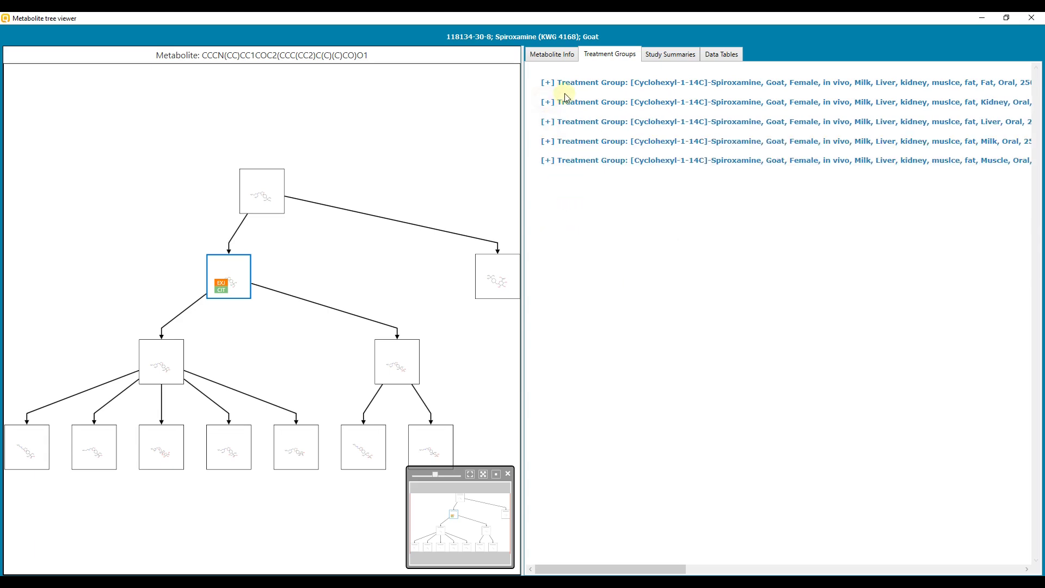
# Step: Browse Study Summaries and expand the ruminant distribution data table
pyautogui.click(675, 57)
pyautogui.click(721, 55)
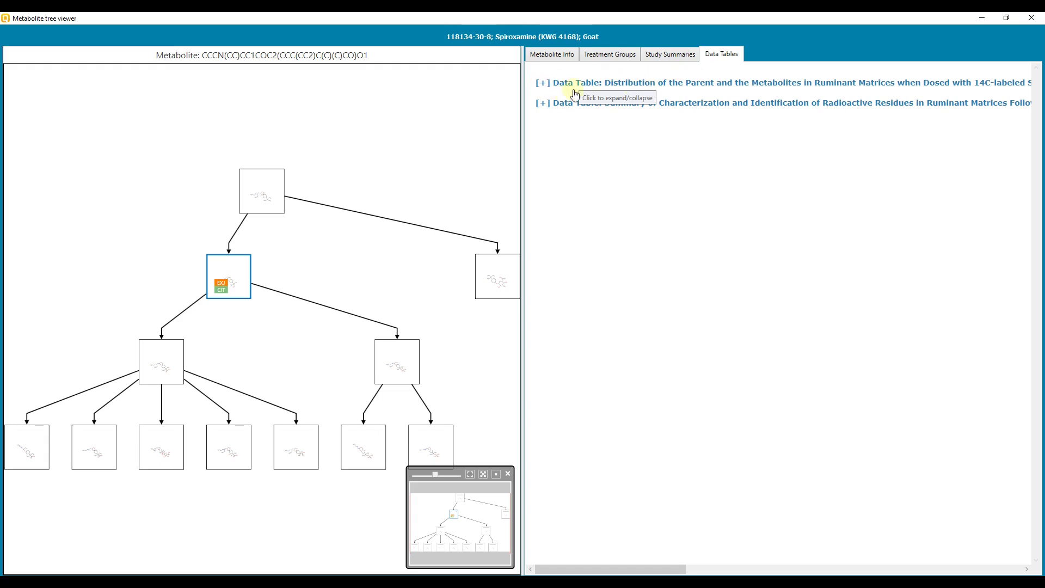
pyautogui.click(543, 86)
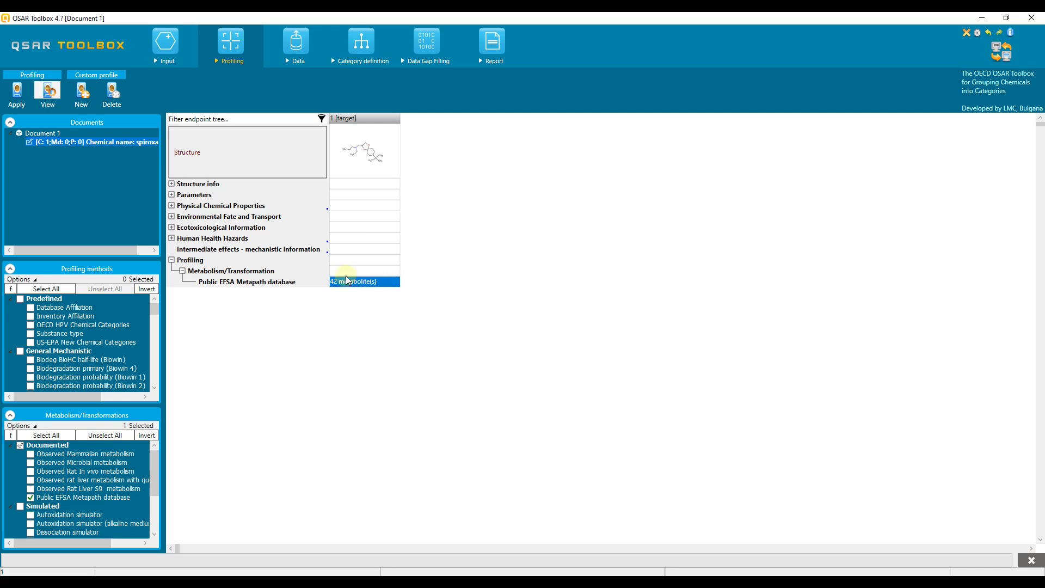
# Step: Set EFSA Metapath options to Species Goat, Matrix liver and Quantity (TRR) > 10
pyautogui.rightClick(379, 286)
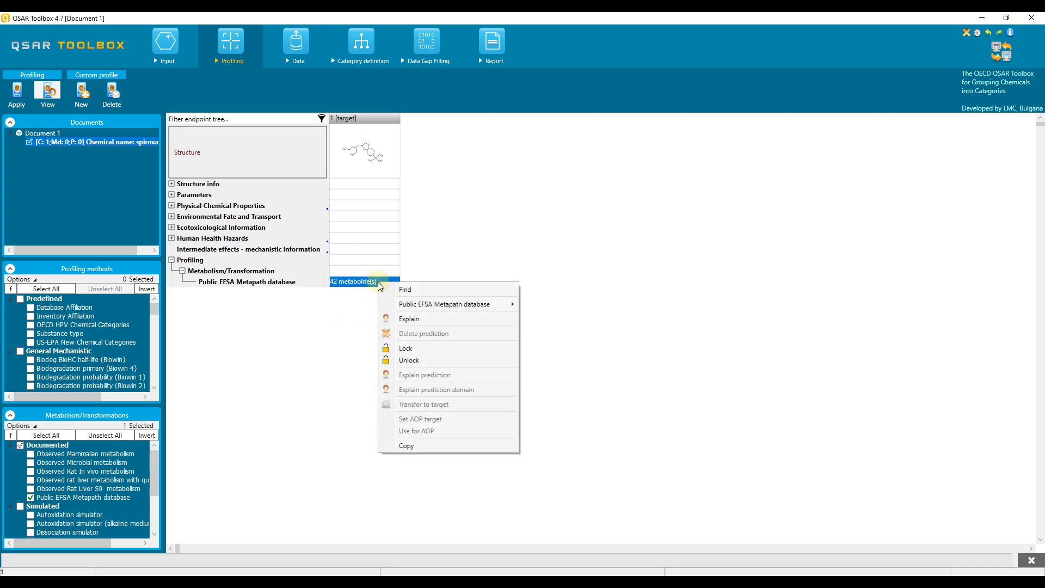
pyautogui.moveTo(433, 306)
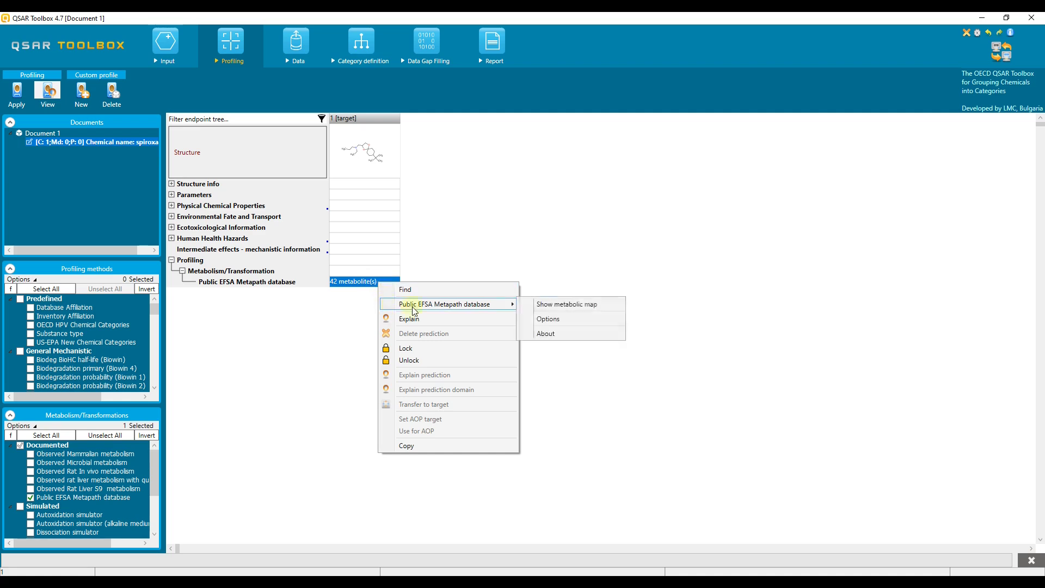
pyautogui.click(548, 321)
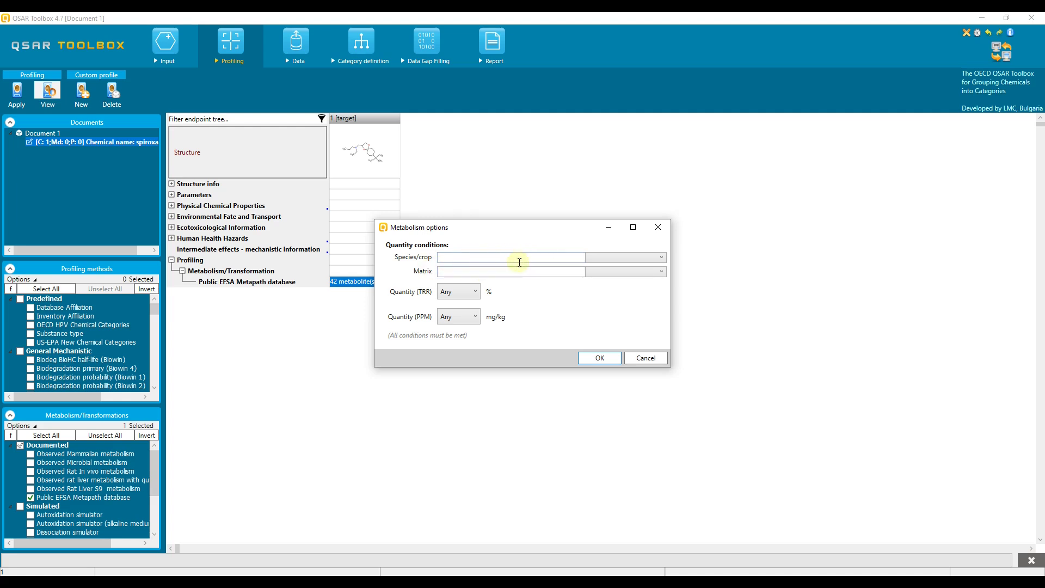
pyautogui.click(610, 258)
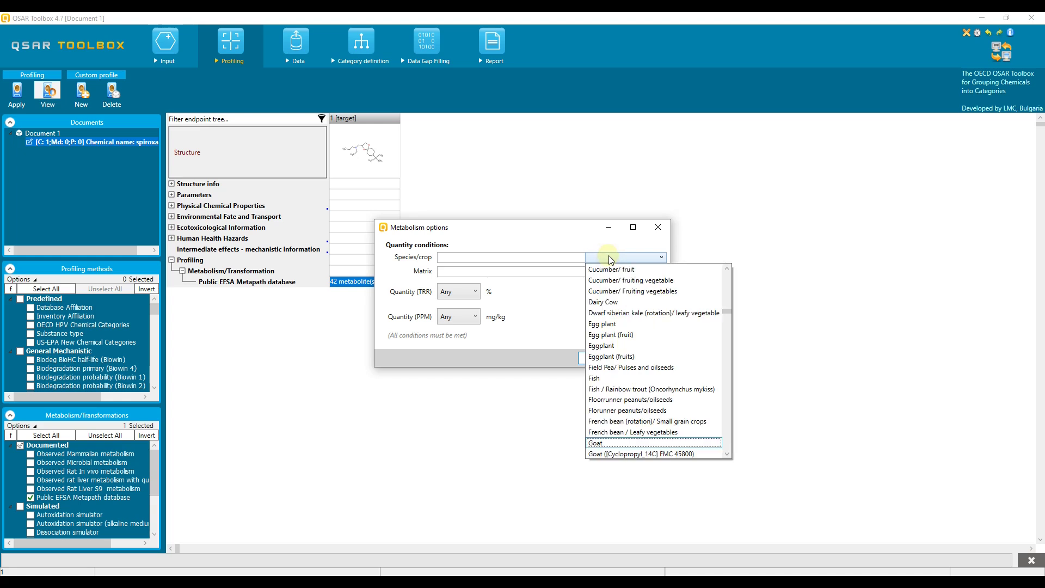
pyautogui.click(606, 444)
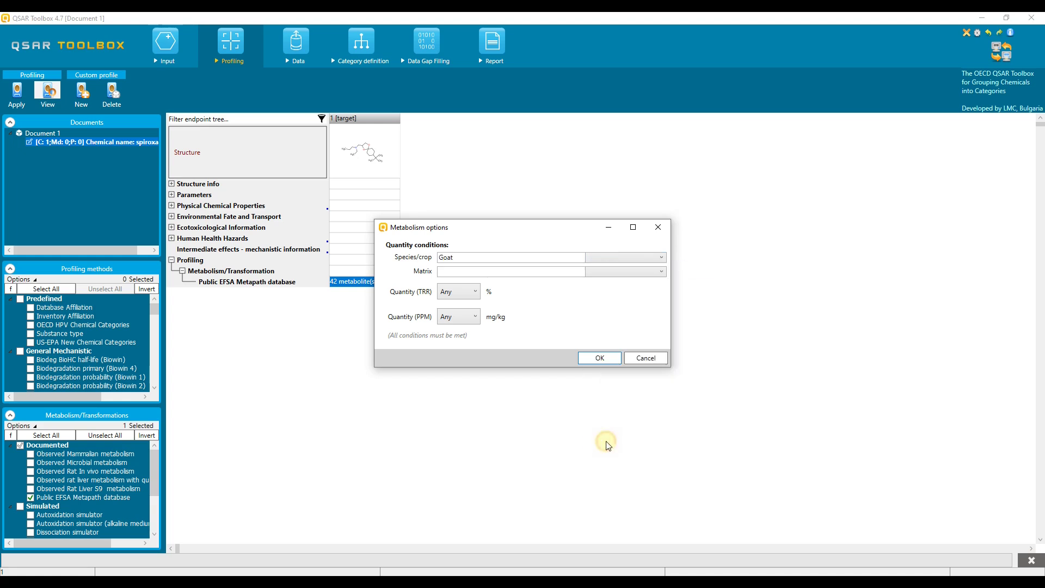
pyautogui.click(613, 279)
pyautogui.scroll(-10, 635, 419)
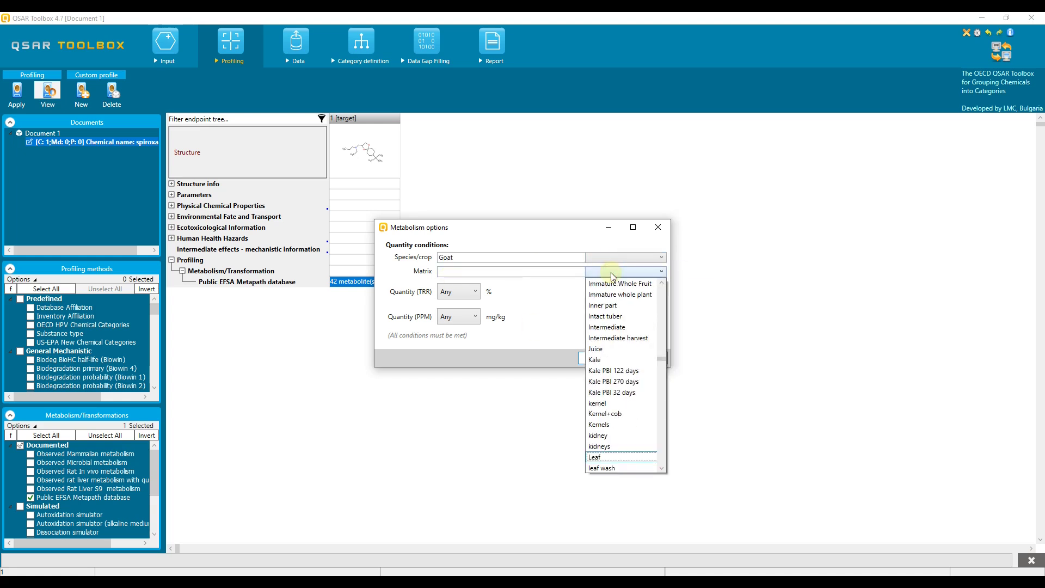
pyautogui.click(605, 456)
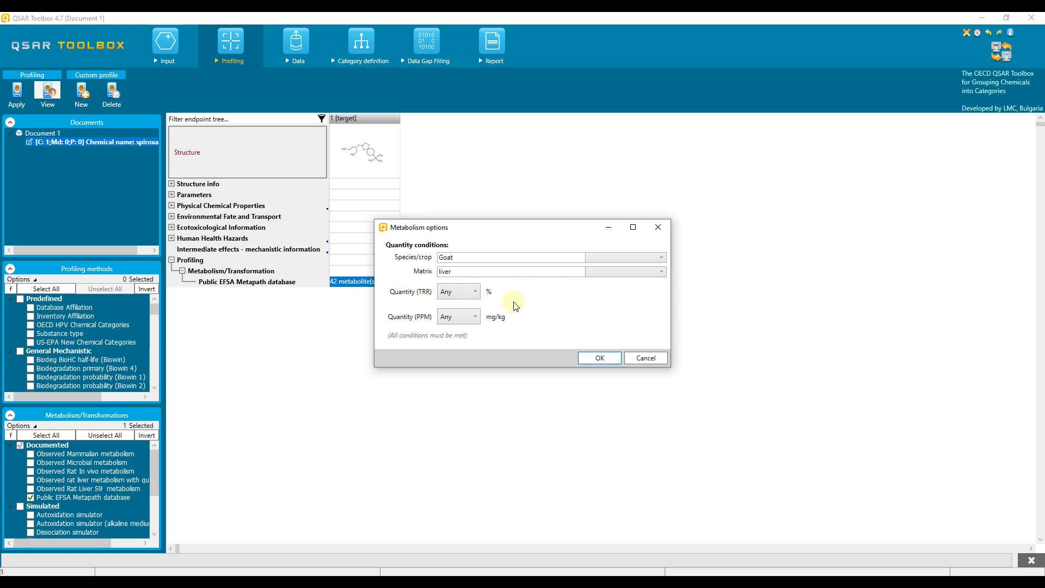
pyautogui.click(476, 293)
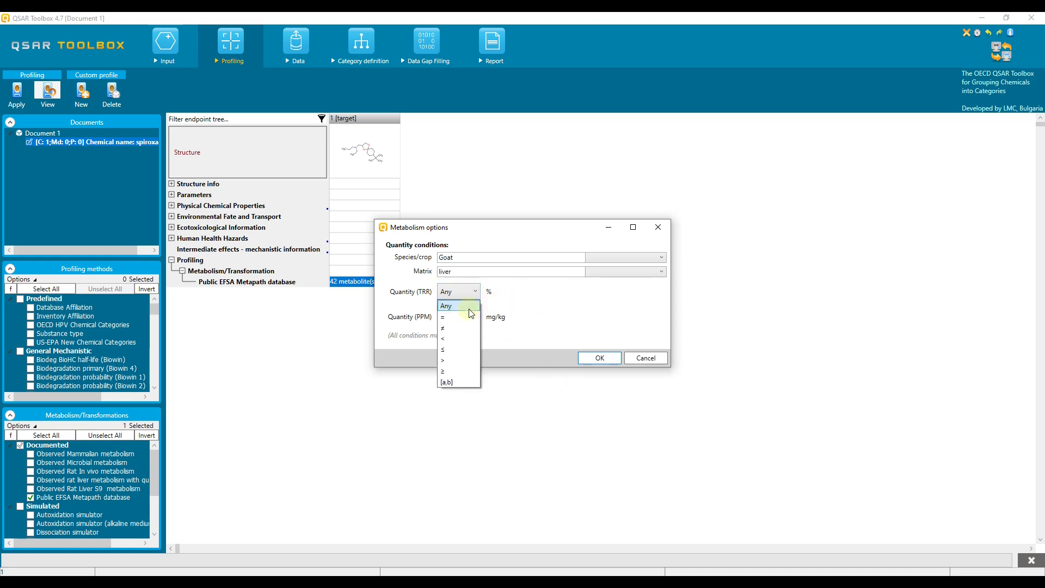
pyautogui.click(453, 360)
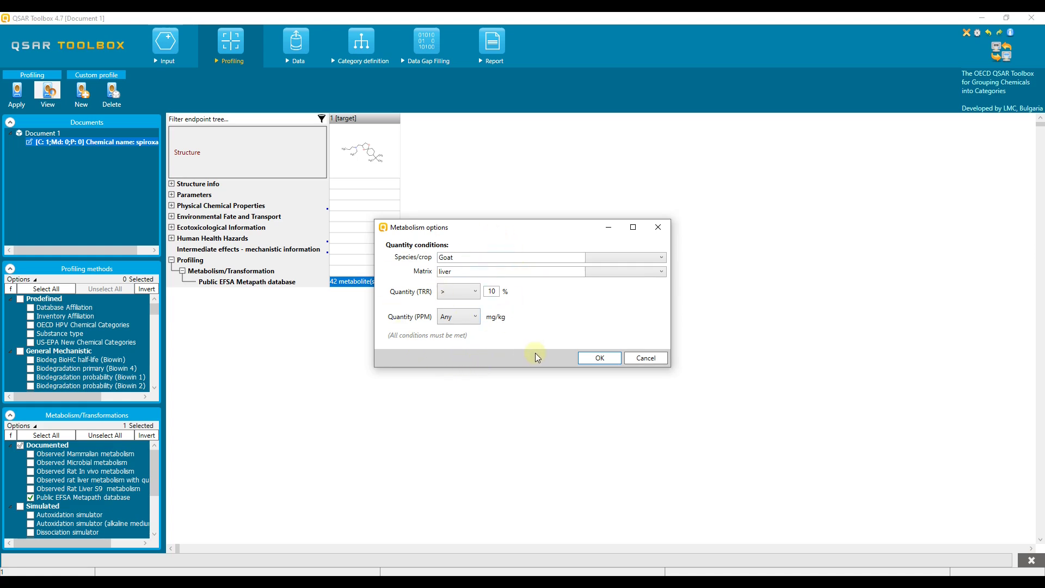
pyautogui.click(608, 359)
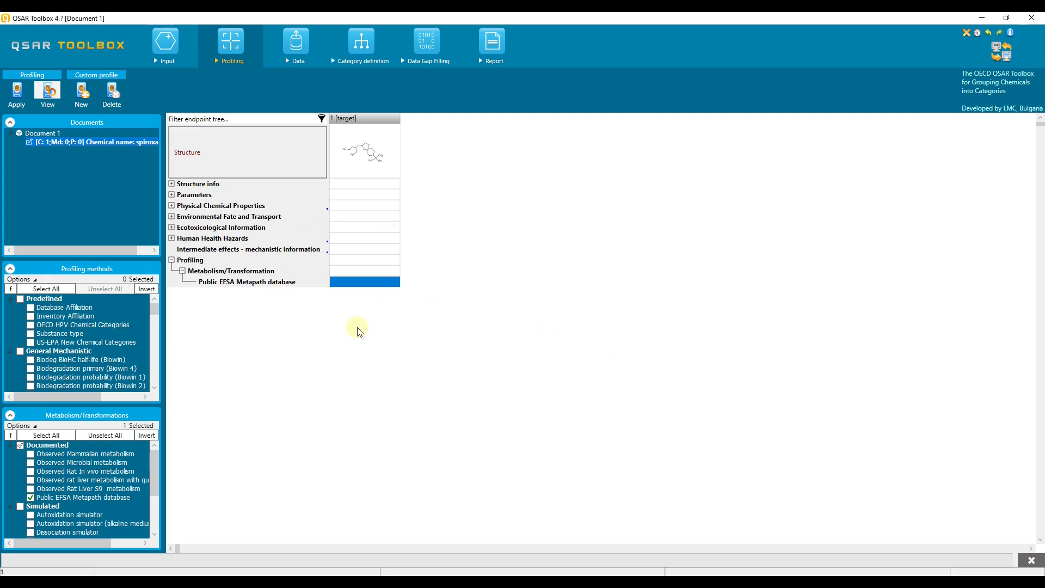
# Step: Reapply profiling to get 2 goat-liver metabolites and reopen the metabolic maps list
pyautogui.click(16, 92)
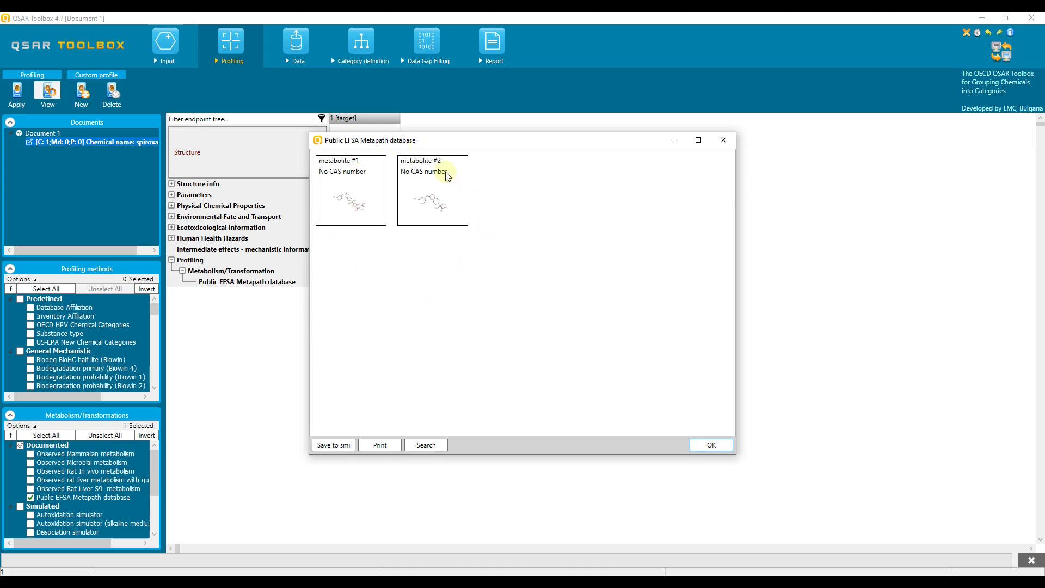
pyautogui.click(705, 448)
pyautogui.rightClick(380, 280)
pyautogui.moveTo(394, 306)
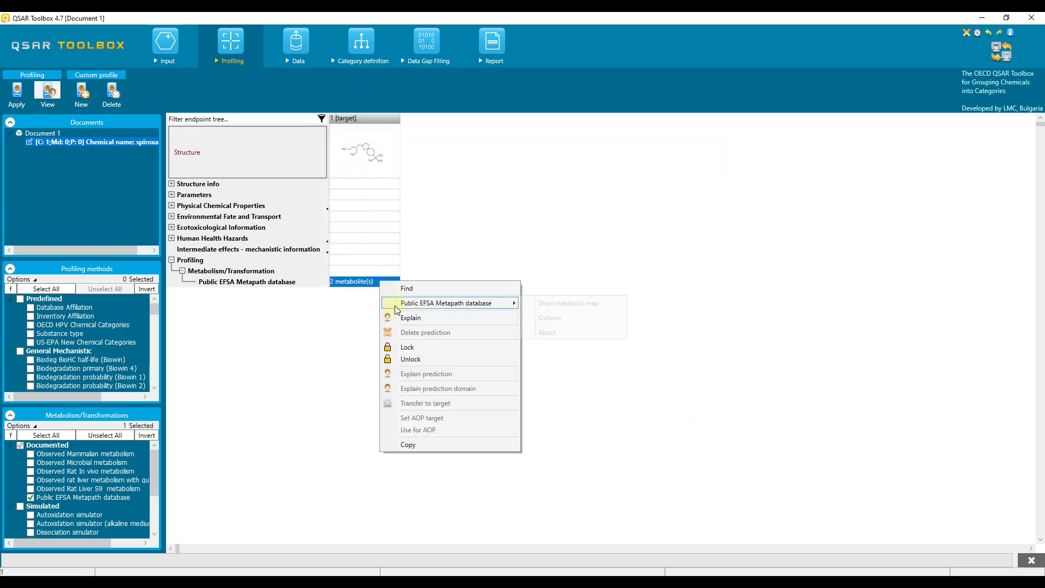
pyautogui.click(558, 303)
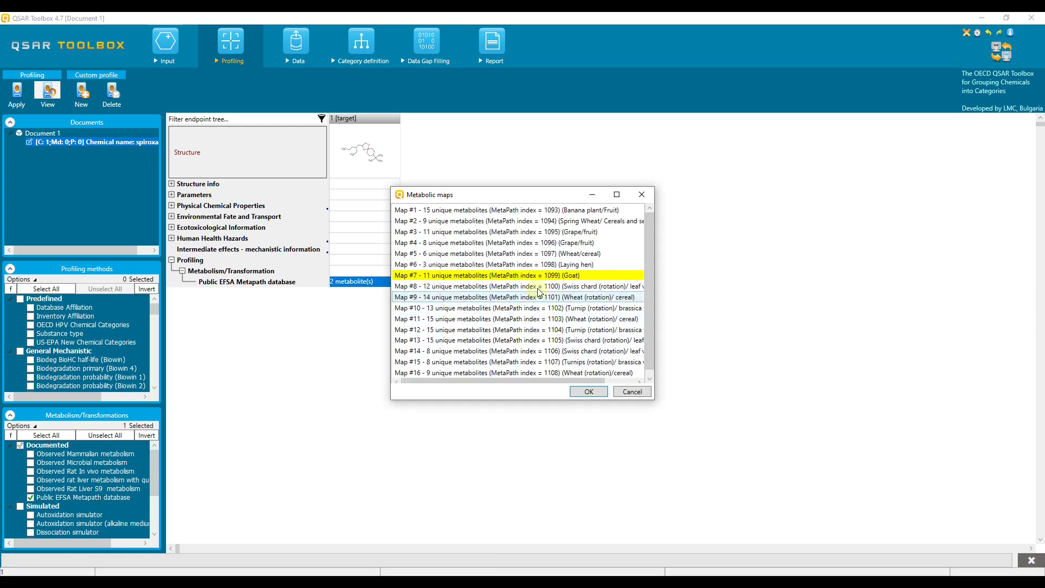
# Step: Confirm the Metabolic maps dialog, leading to the ECHA 'Contact us' slide with the Toolbox Helpdesk link
pyautogui.click(588, 393)
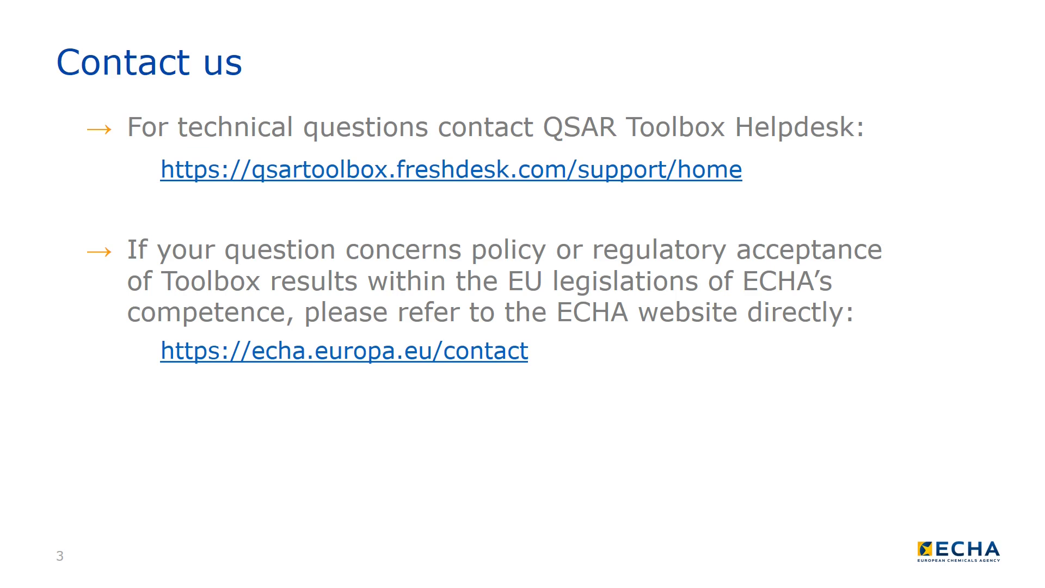